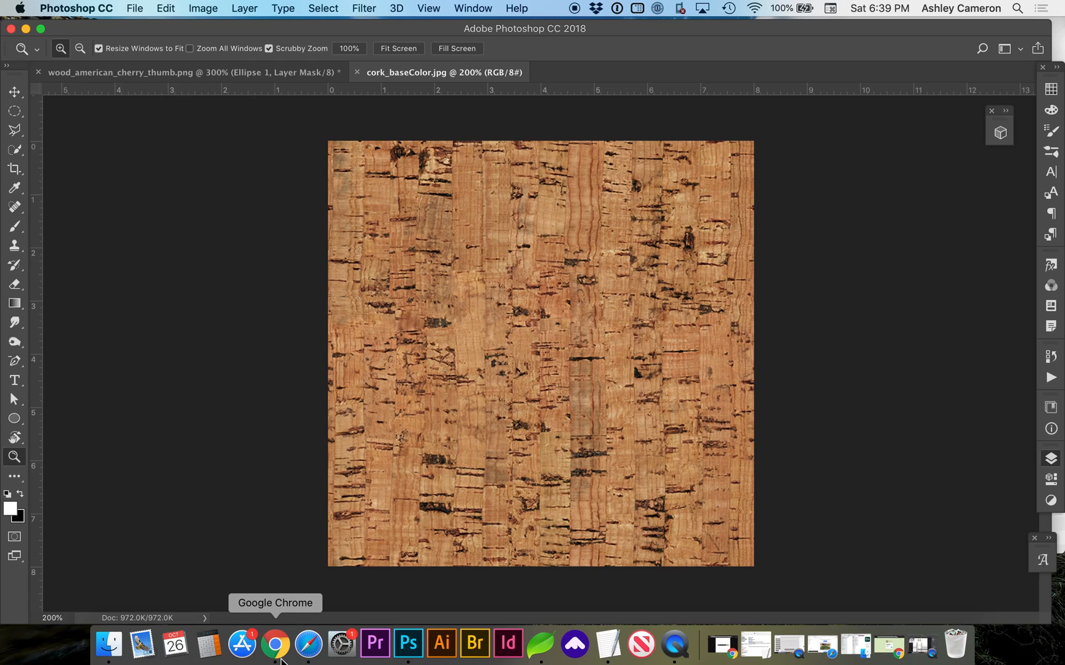
Step: Quick Look through cork_baseColor.jpg, the black, normal and roughness cork maps, then close the preview
{"action": "left_click", "coordinate": [114, 646]}
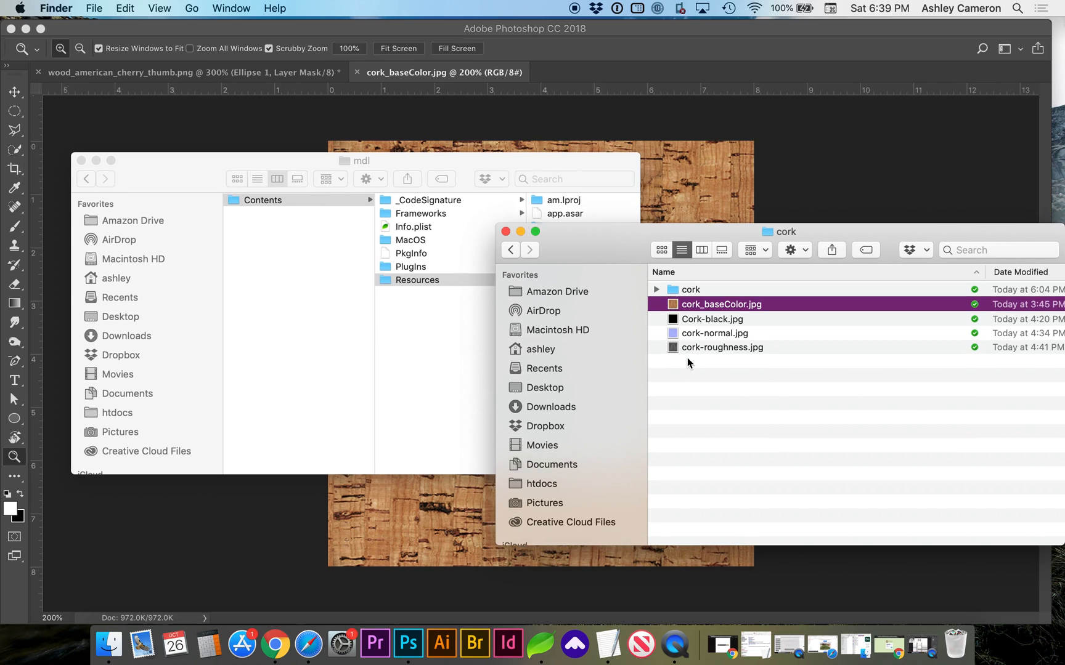
{"action": "key", "text": "space"}
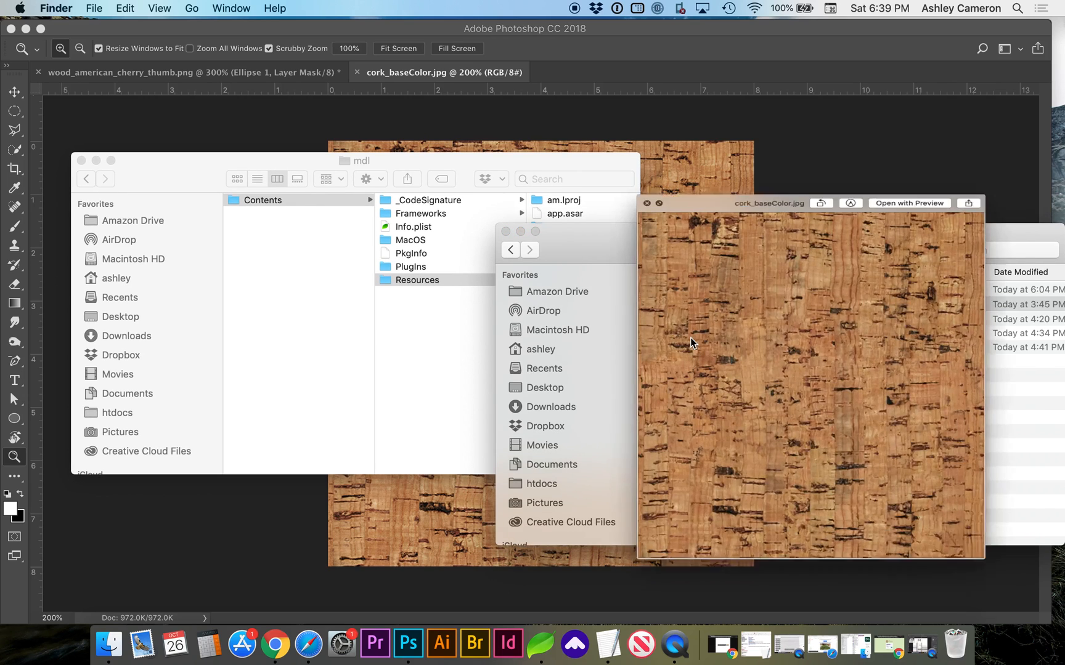
{"action": "key", "text": "Down"}
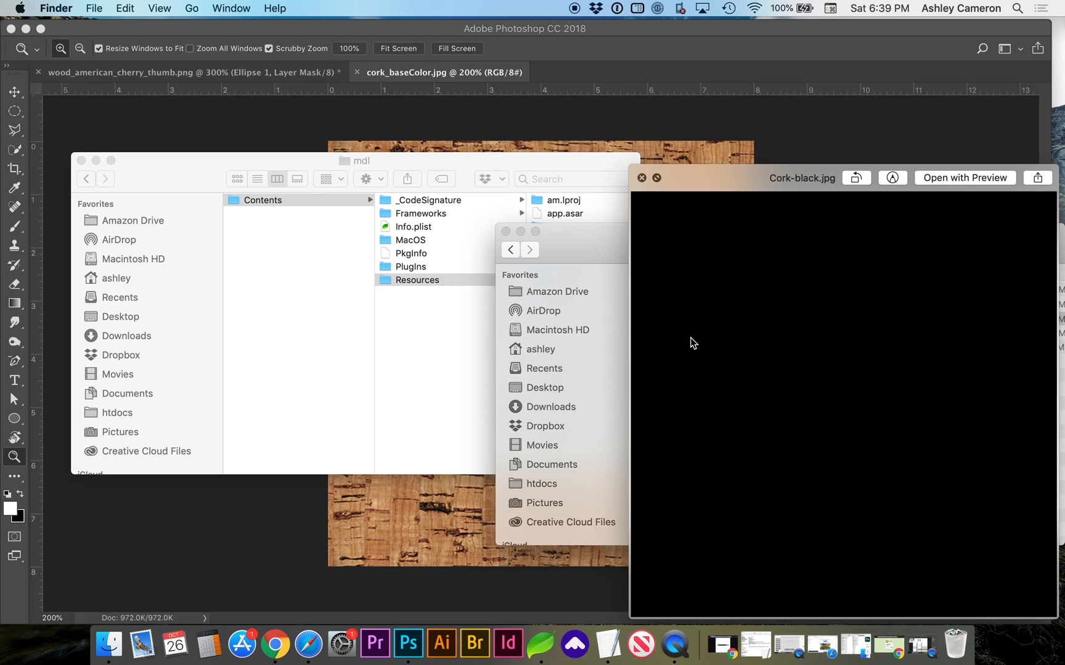
{"action": "key", "text": "Down"}
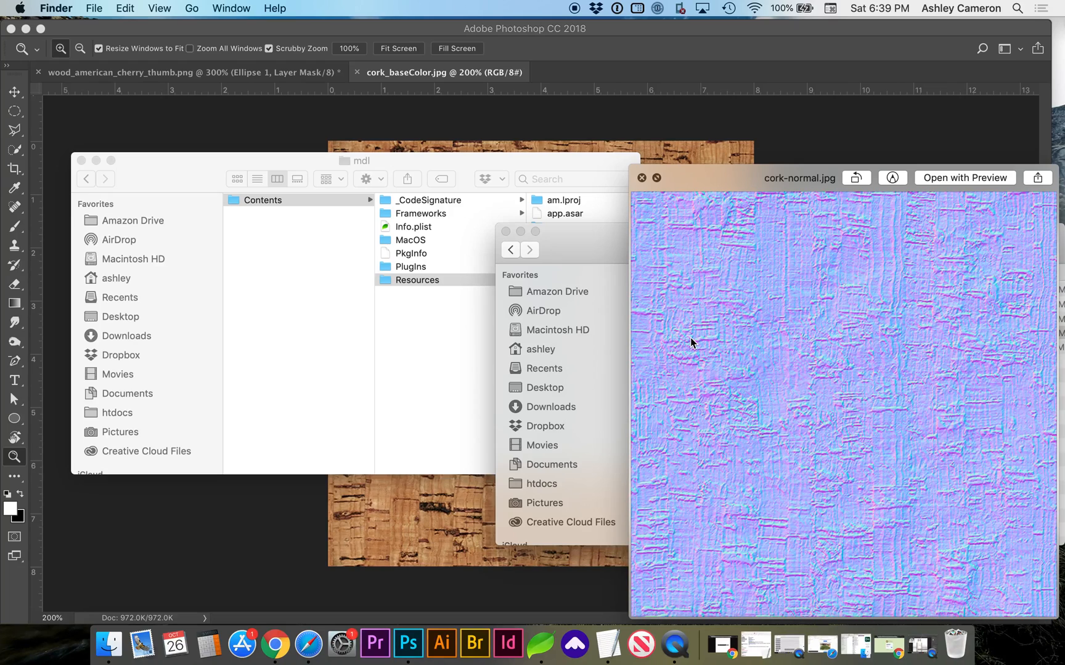
{"action": "key", "text": "Down"}
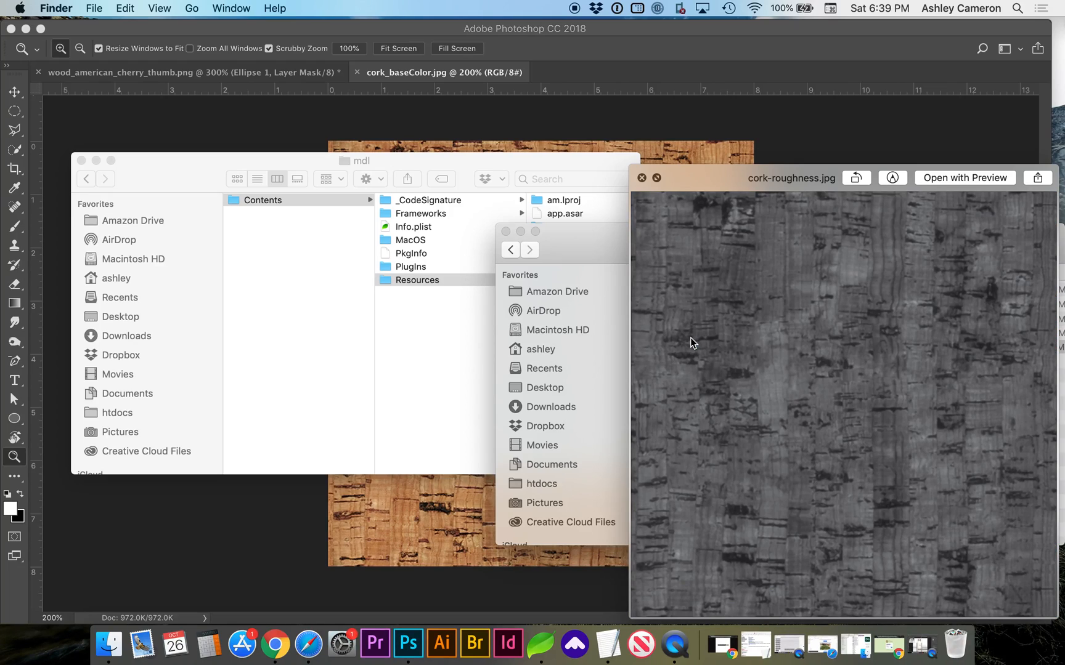
{"action": "key", "text": "space"}
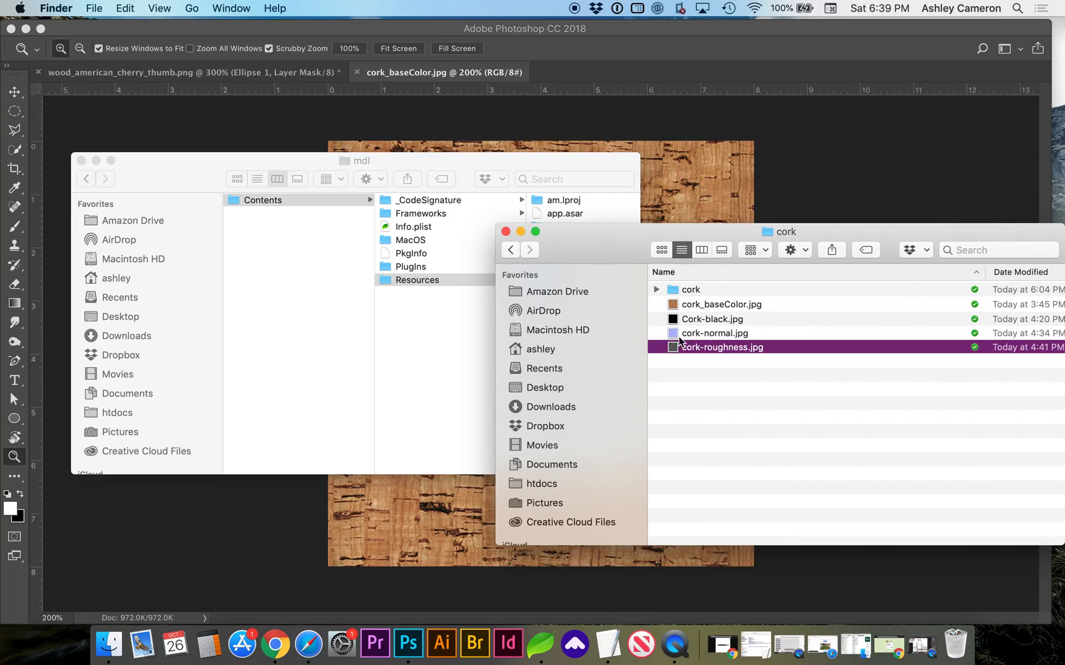
{"action": "left_click", "coordinate": [445, 170]}
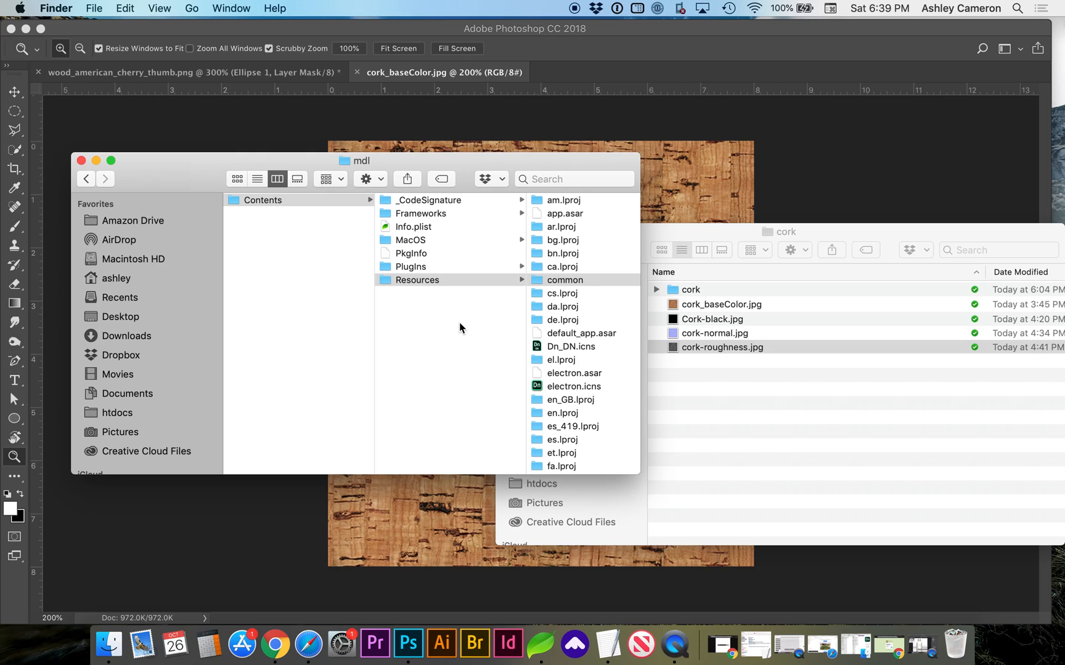
{"action": "scroll", "coordinate": [460, 323], "scroll_direction": "right", "scroll_amount": 2}
{"action": "scroll", "coordinate": [459, 323], "scroll_direction": "left", "scroll_amount": 2}
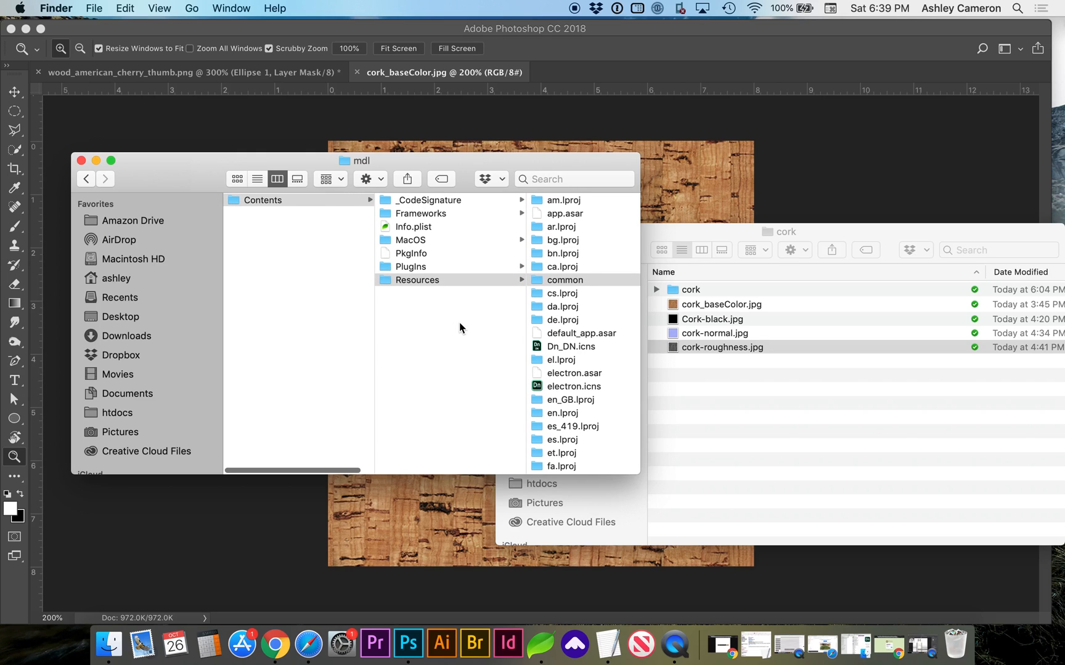
Step: In a new tab, browse Macintosh HD > Applications and show the Adobe Dimension CC package contents
{"action": "left_click", "coordinate": [678, 232]}
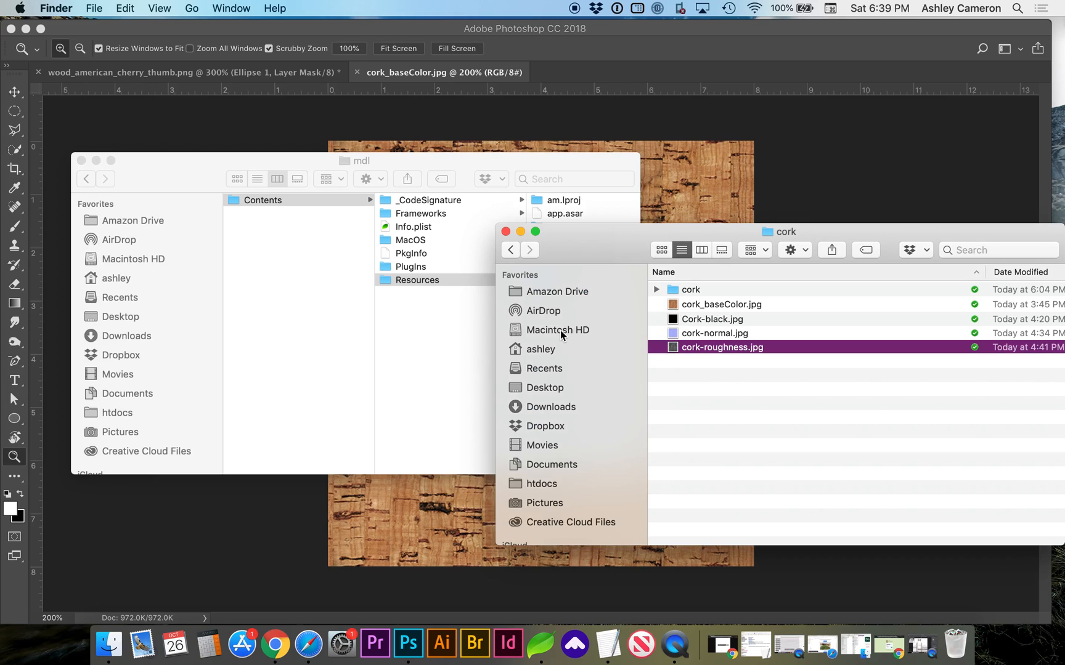
{"action": "key", "text": "super+t"}
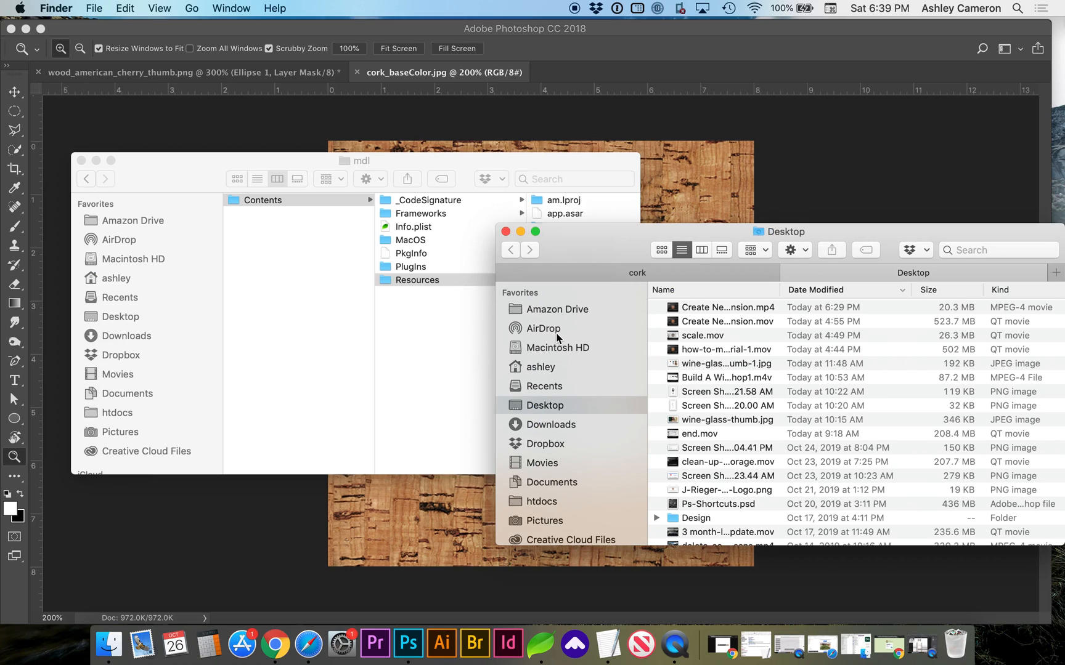
{"action": "left_click", "coordinate": [534, 349]}
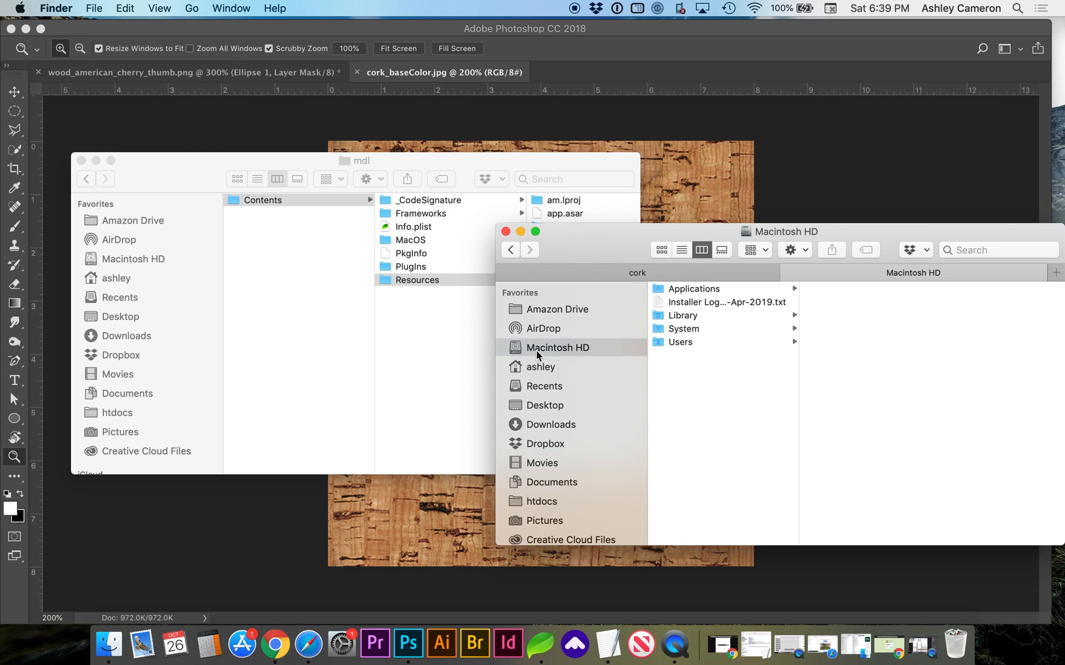
{"action": "left_click", "coordinate": [685, 291]}
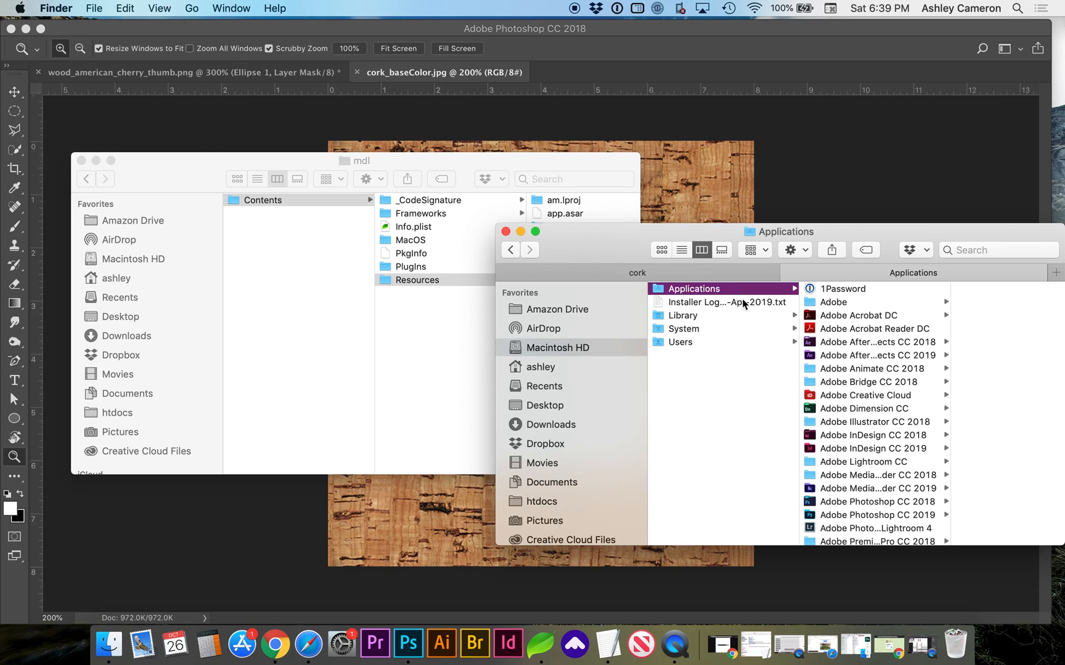
{"action": "left_click", "coordinate": [827, 409]}
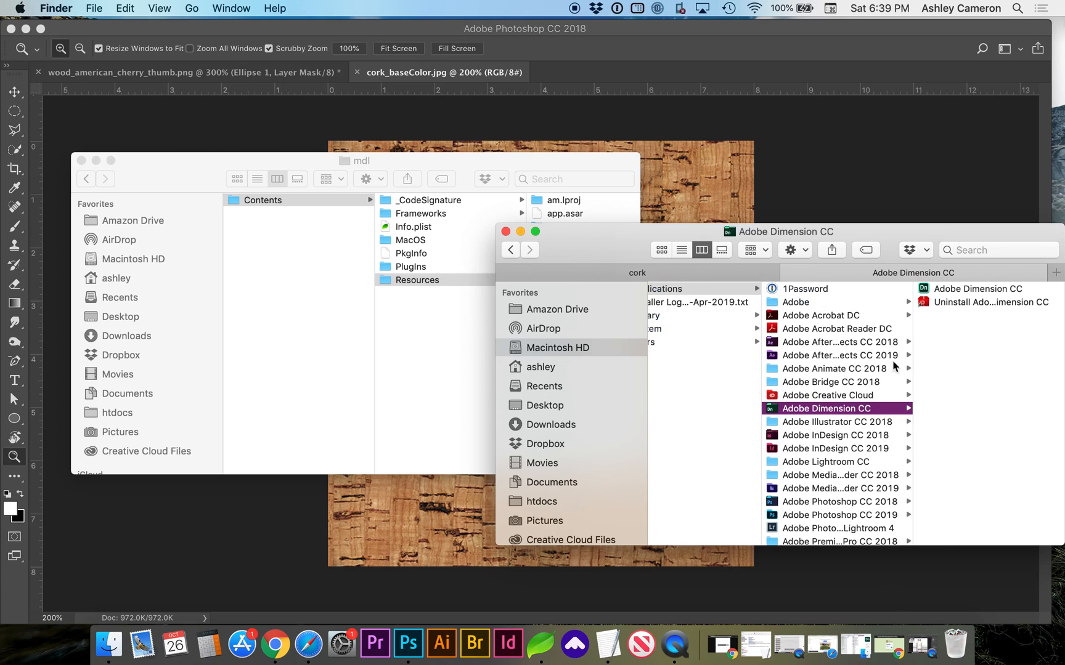
{"action": "left_click", "coordinate": [981, 291]}
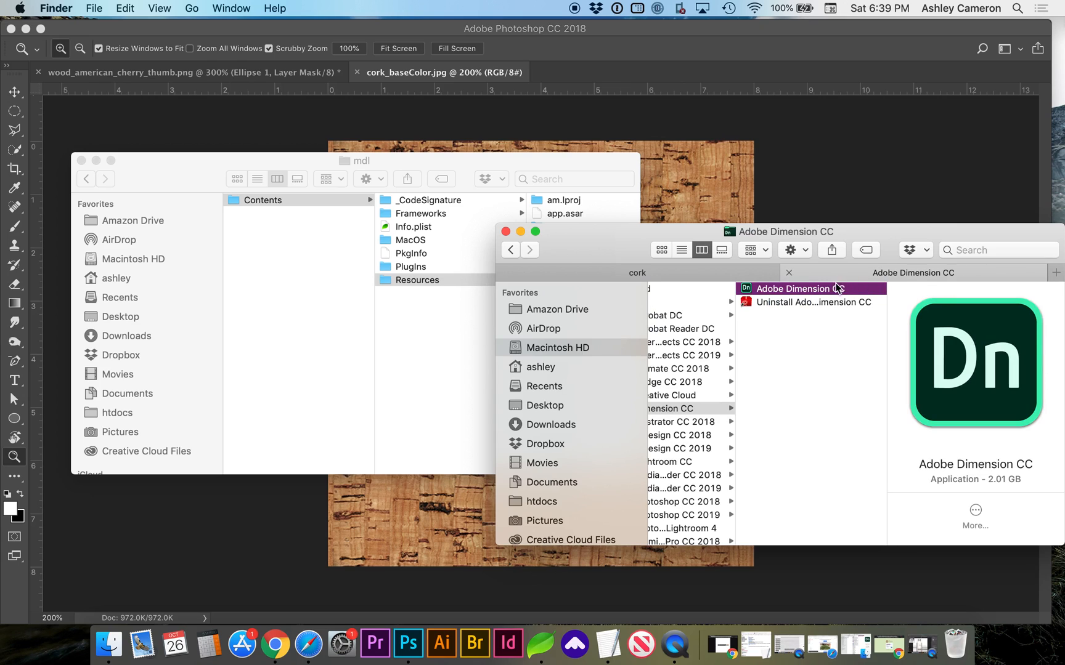
{"action": "right_click", "coordinate": [836, 291]}
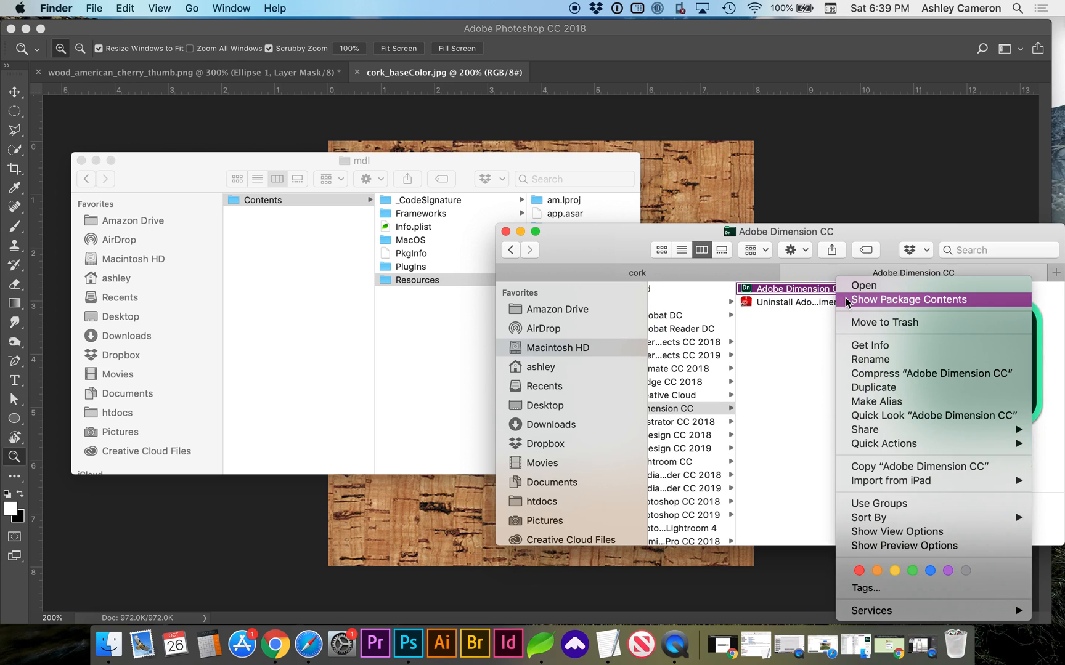
{"action": "left_click", "coordinate": [850, 301]}
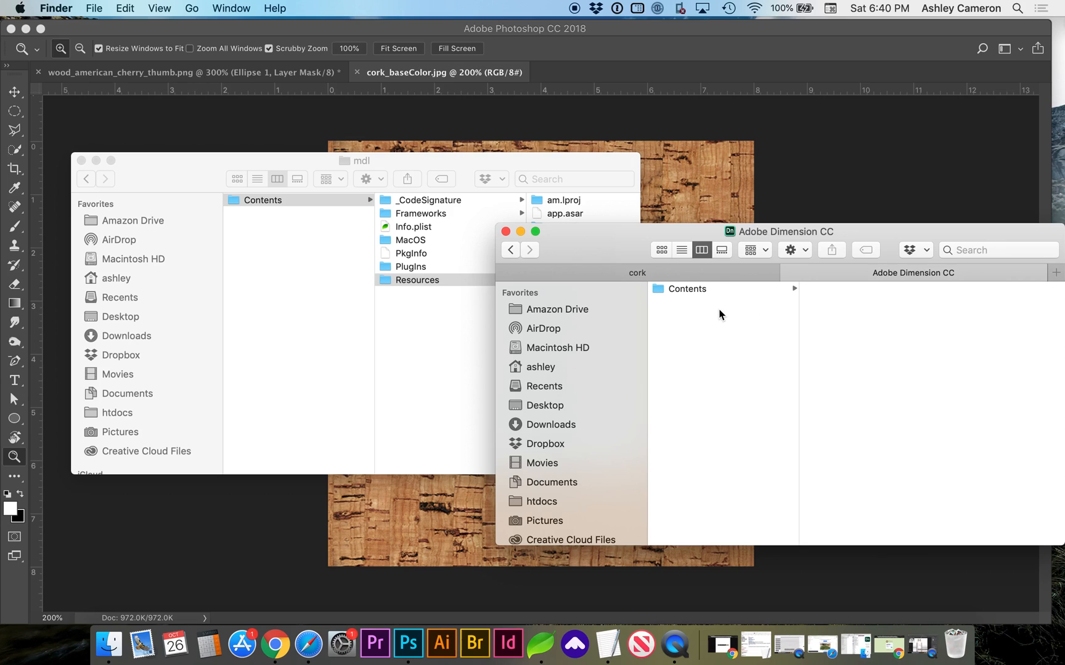
Step: Navigate Contents/Resources/common/scene-assets/materials down to the mdl folder
{"action": "left_click", "coordinate": [695, 287]}
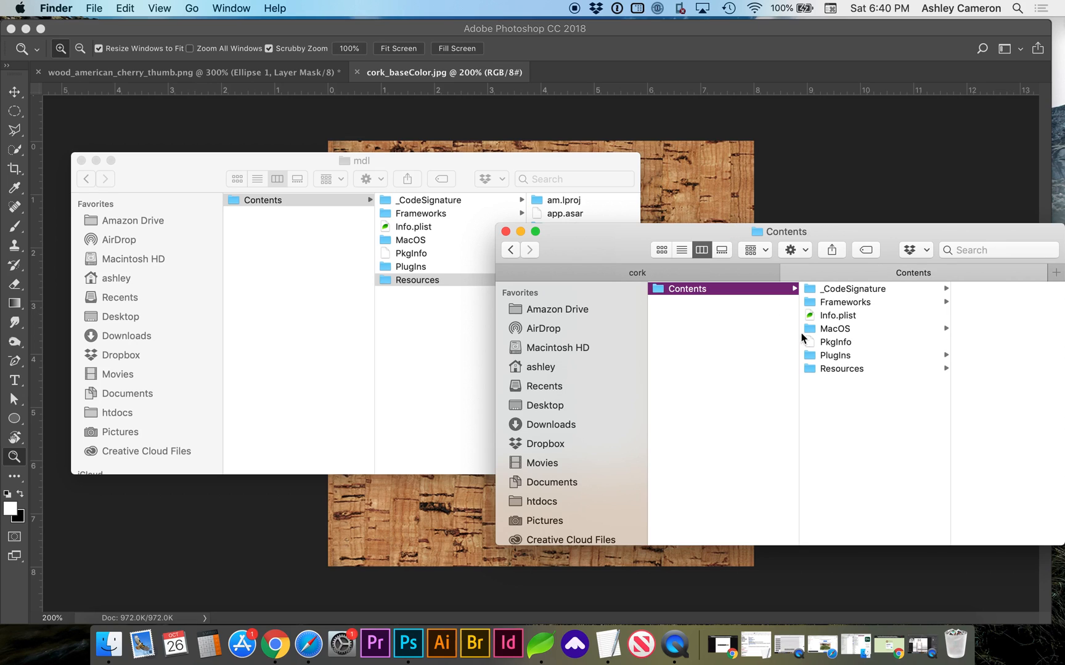
{"action": "left_click", "coordinate": [815, 372]}
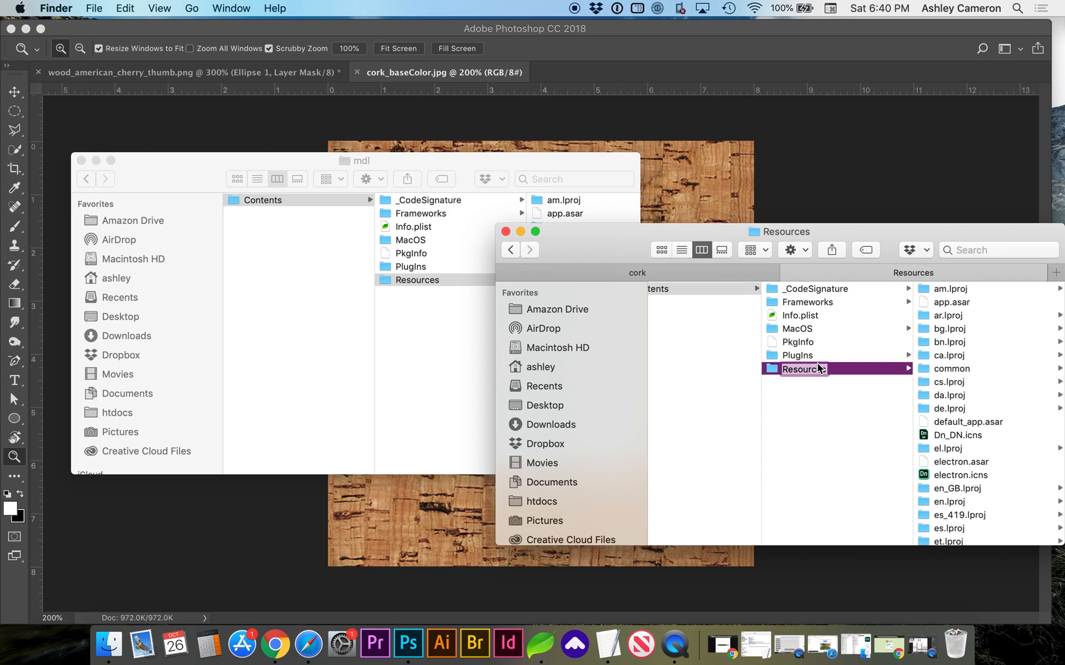
{"action": "left_click", "coordinate": [963, 369]}
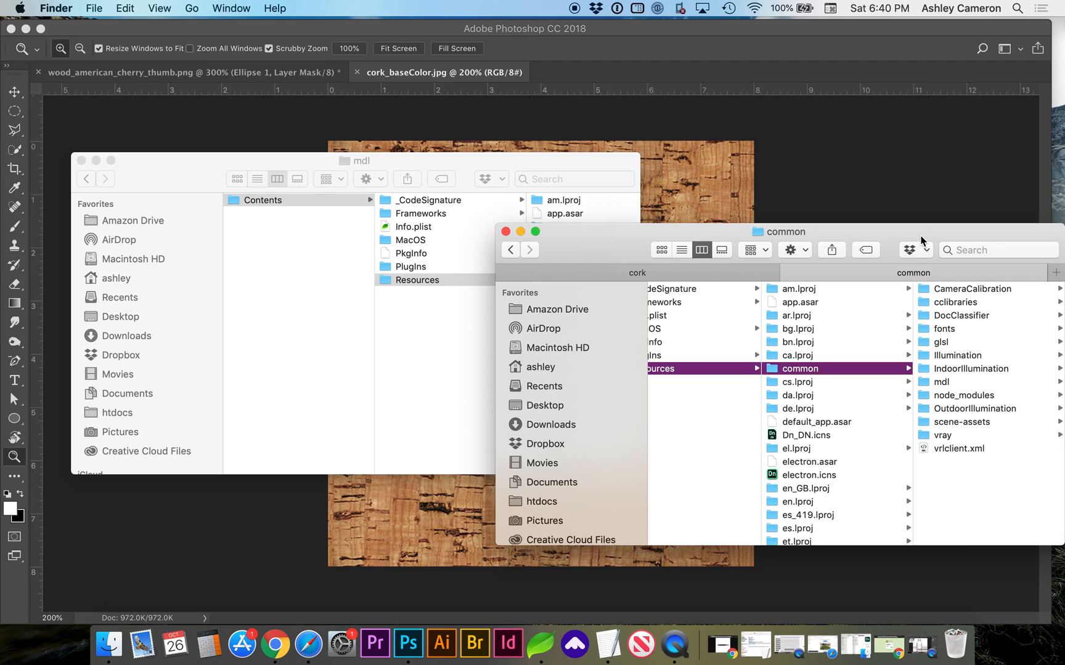
{"action": "left_click_drag", "start_coordinate": [918, 233], "coordinate": [829, 259]}
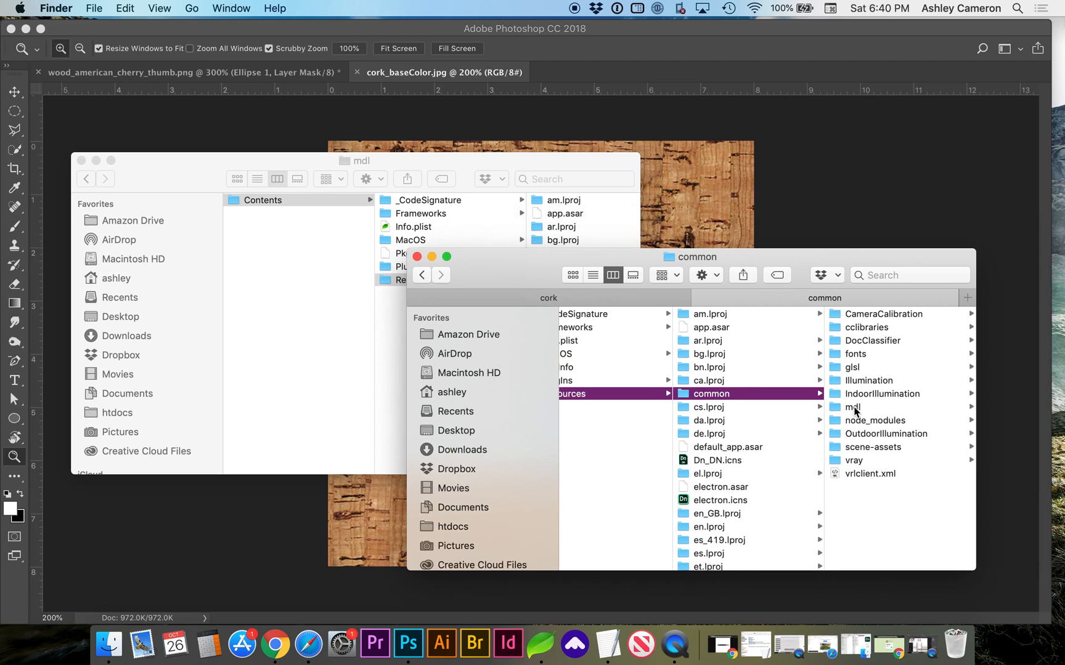
{"action": "left_click", "coordinate": [854, 447]}
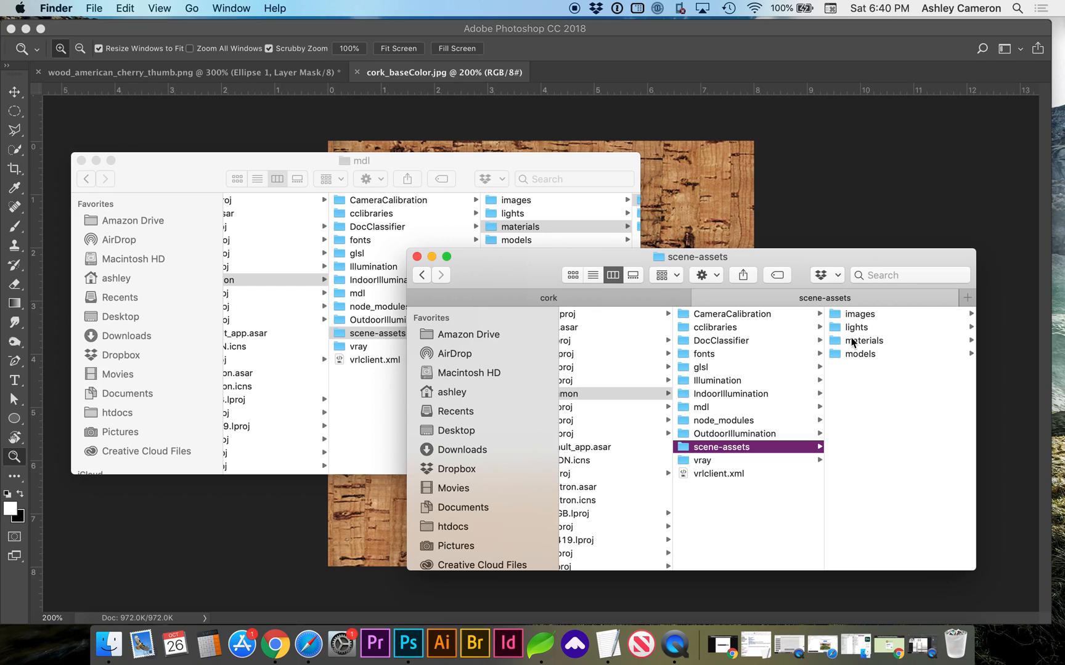
{"action": "left_click", "coordinate": [853, 345]}
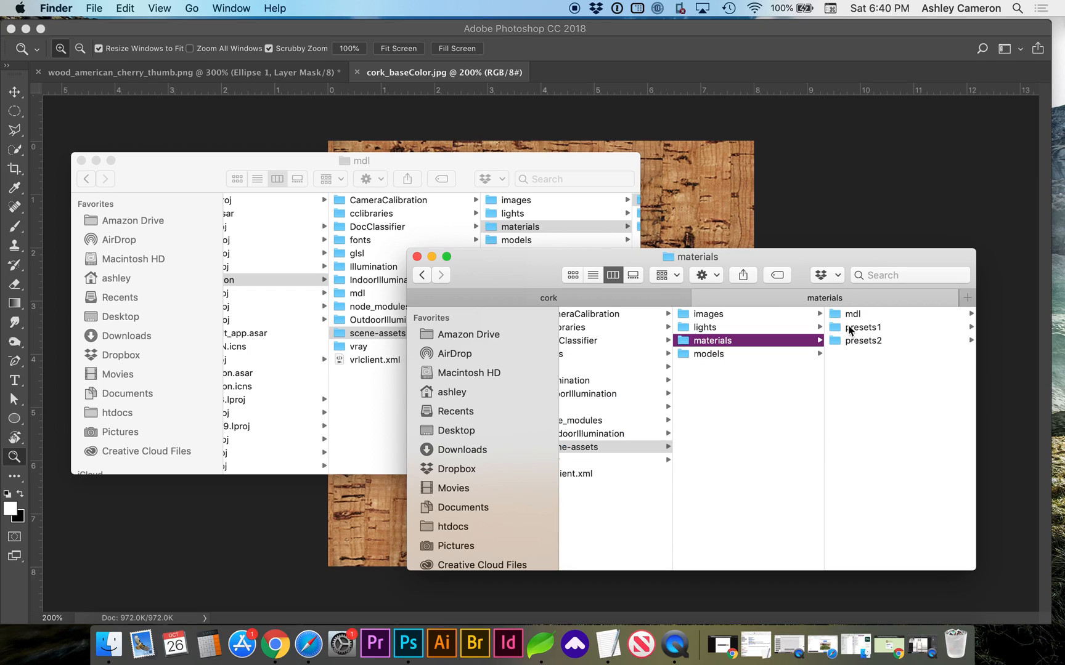
{"action": "left_click", "coordinate": [846, 317]}
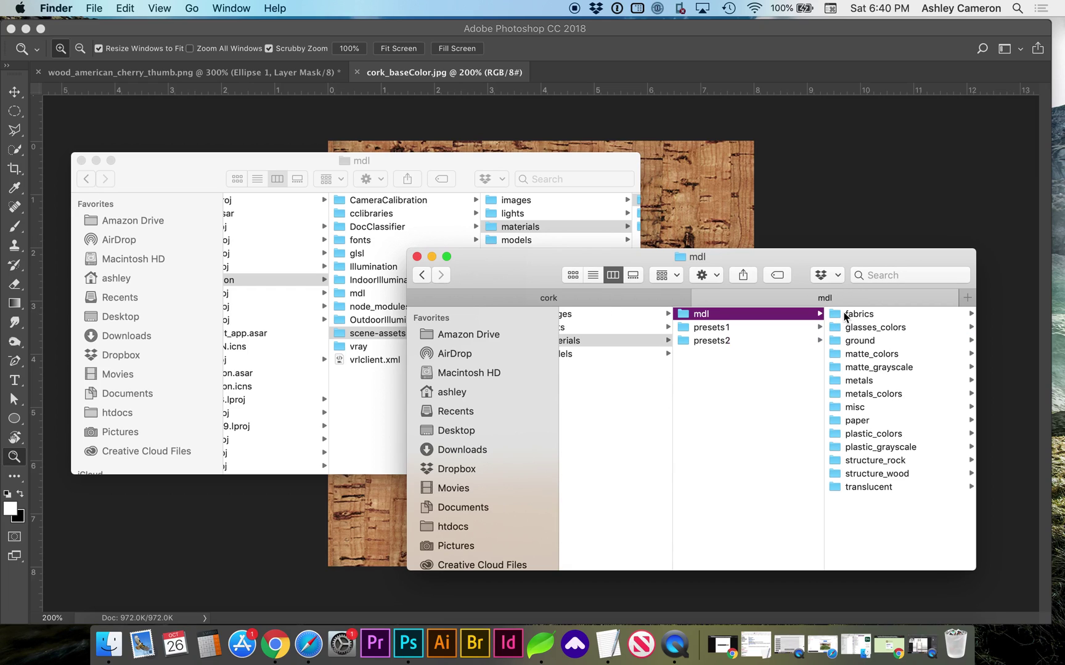
Step: Browse the fabrics, glasses_colors, blue_glass and ground material folders in column view
{"action": "left_click", "coordinate": [731, 331]}
{"action": "key", "text": "Up"}
{"action": "left_click", "coordinate": [847, 316]}
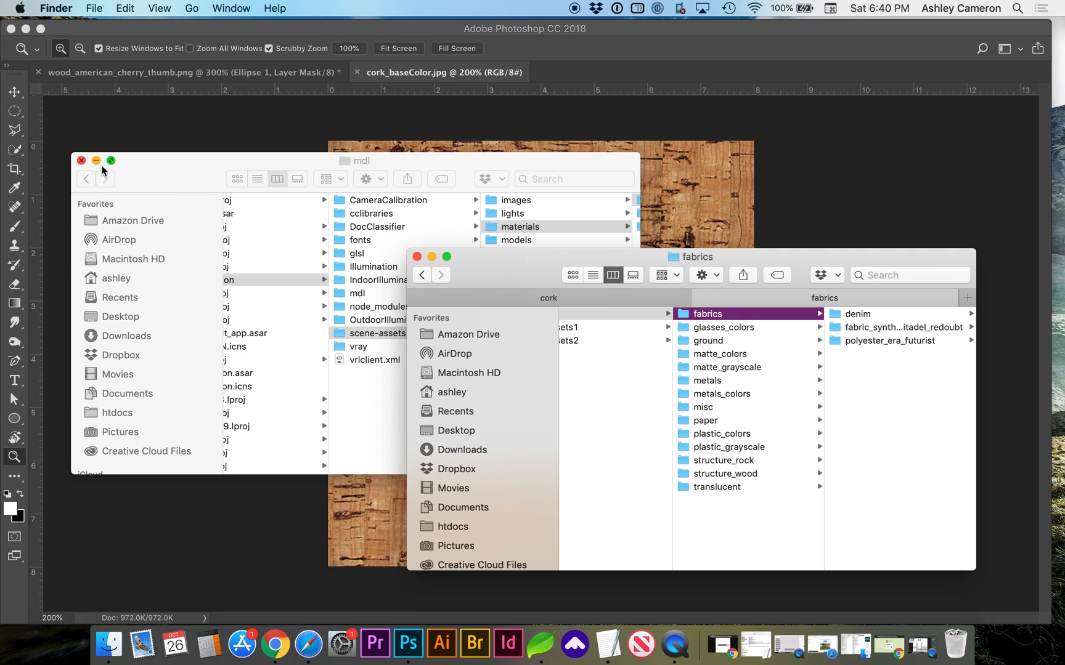
{"action": "left_click", "coordinate": [81, 161]}
{"action": "left_click_drag", "start_coordinate": [486, 294], "coordinate": [311, 323]}
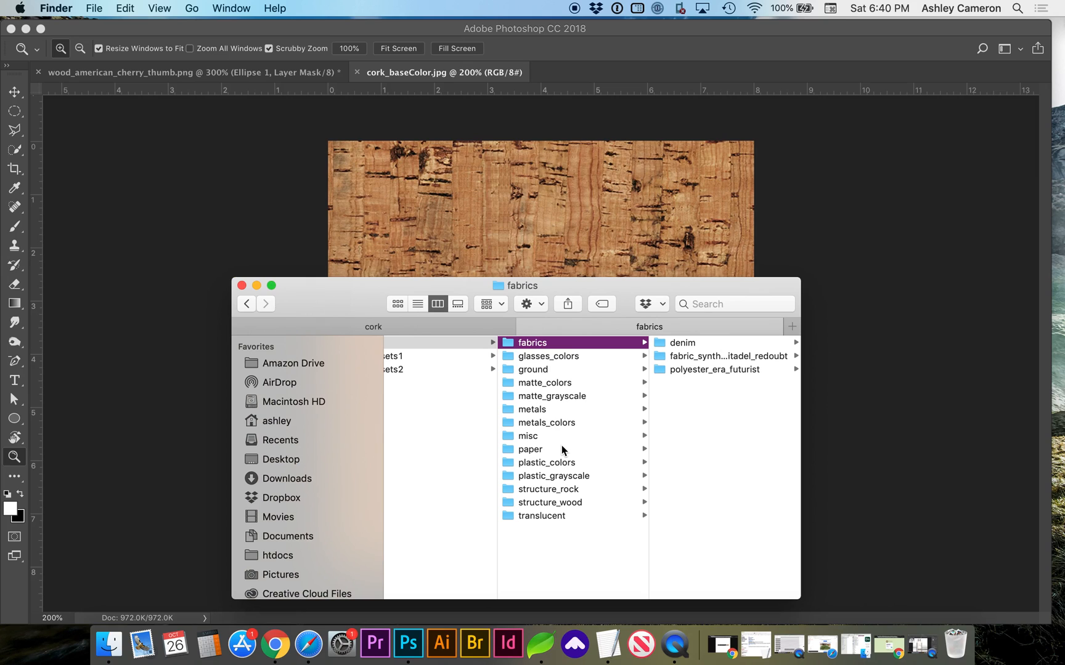
{"action": "left_click", "coordinate": [552, 356]}
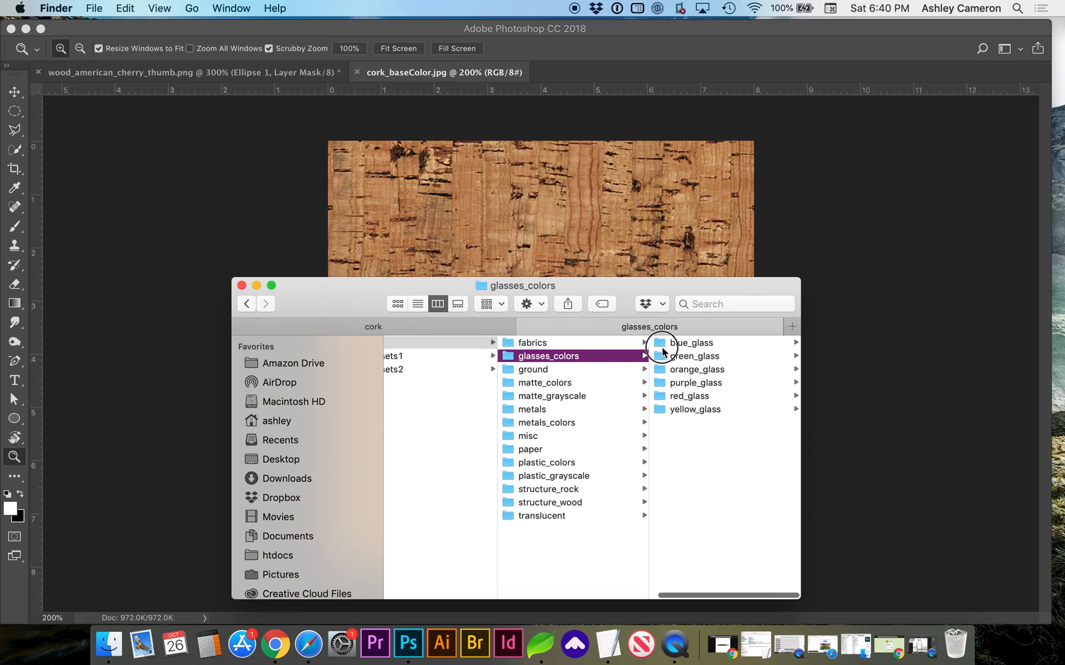
{"action": "left_click", "coordinate": [663, 346]}
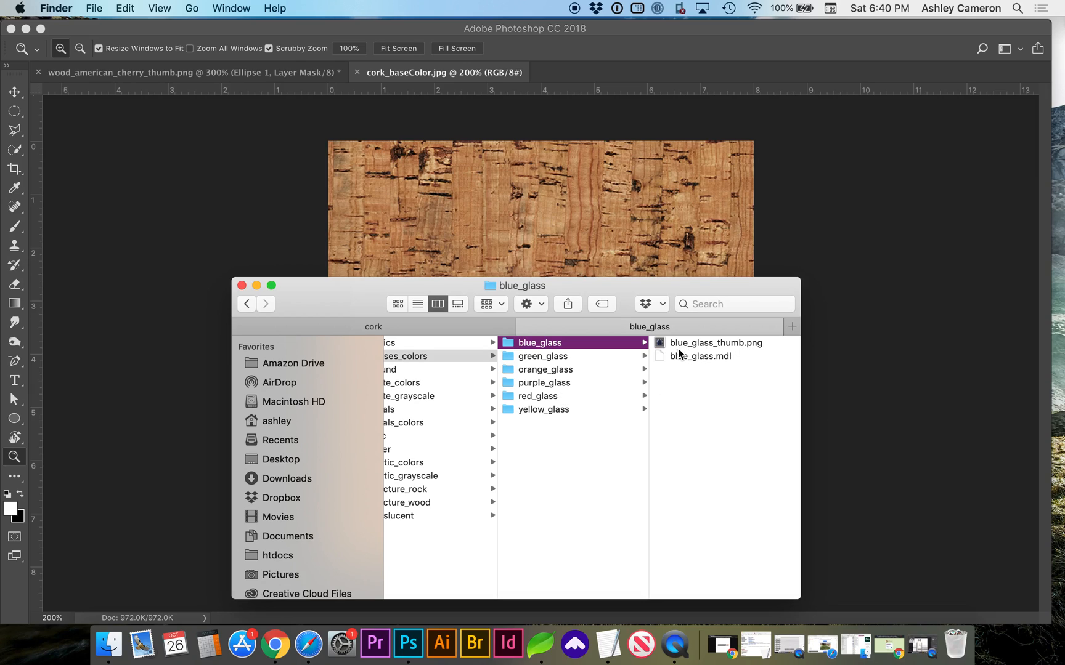
{"action": "scroll", "coordinate": [518, 381], "scroll_direction": "left", "scroll_amount": 1}
{"action": "scroll", "coordinate": [519, 381], "scroll_direction": "left", "scroll_amount": 3}
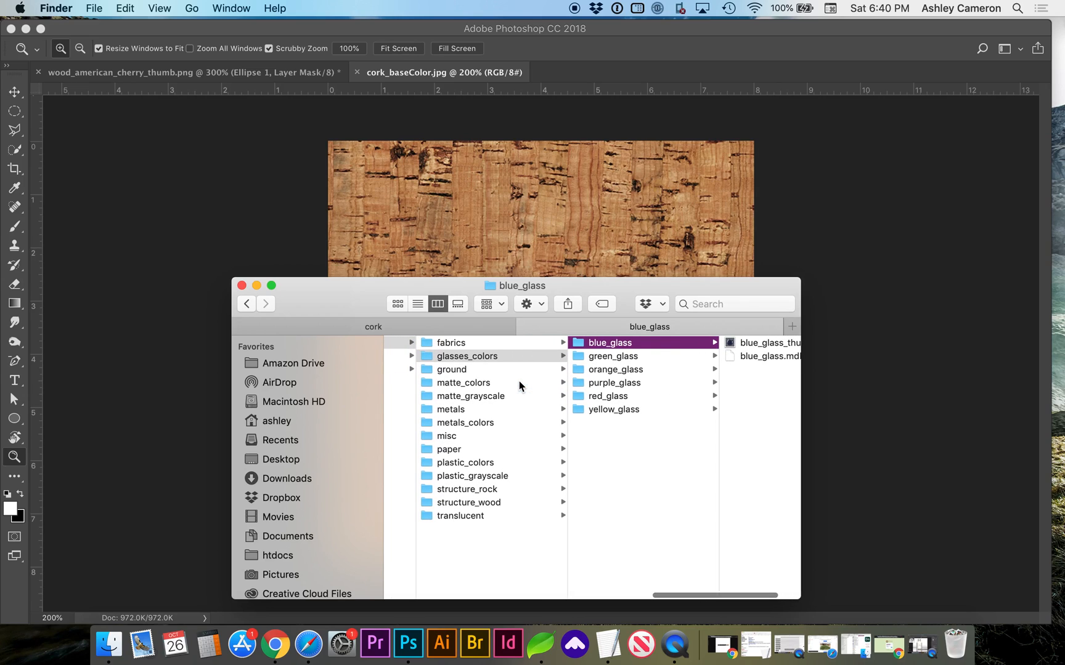
{"action": "left_click", "coordinate": [491, 376]}
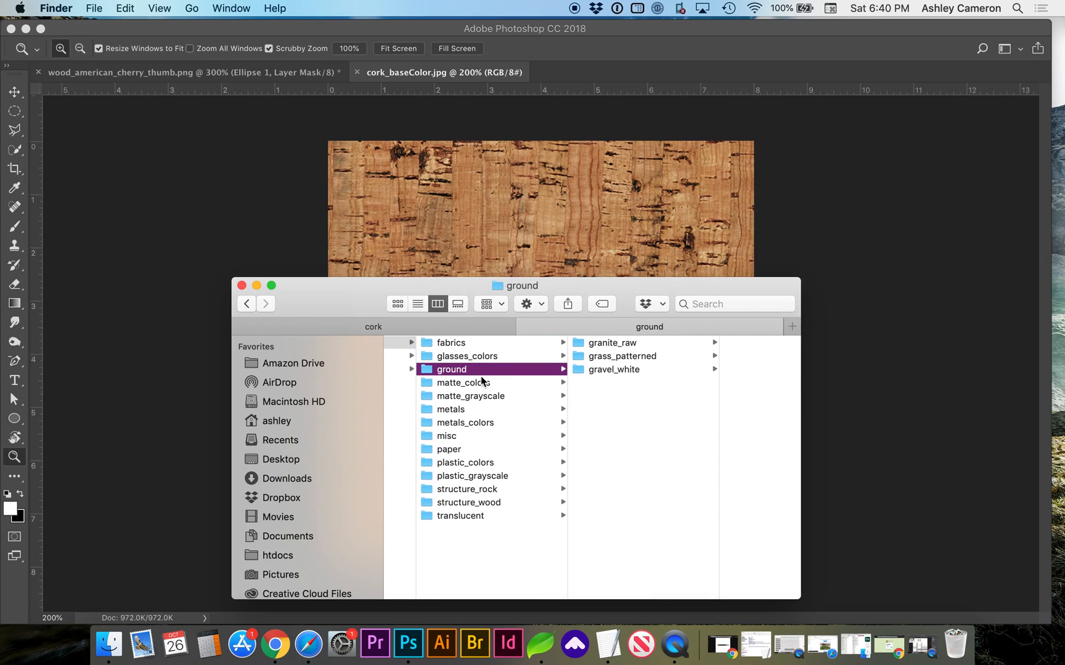
Step: Open fabrics > denim, showing its texture subfolder, thumbnail and the denim.mdl file
{"action": "left_click", "coordinate": [466, 344]}
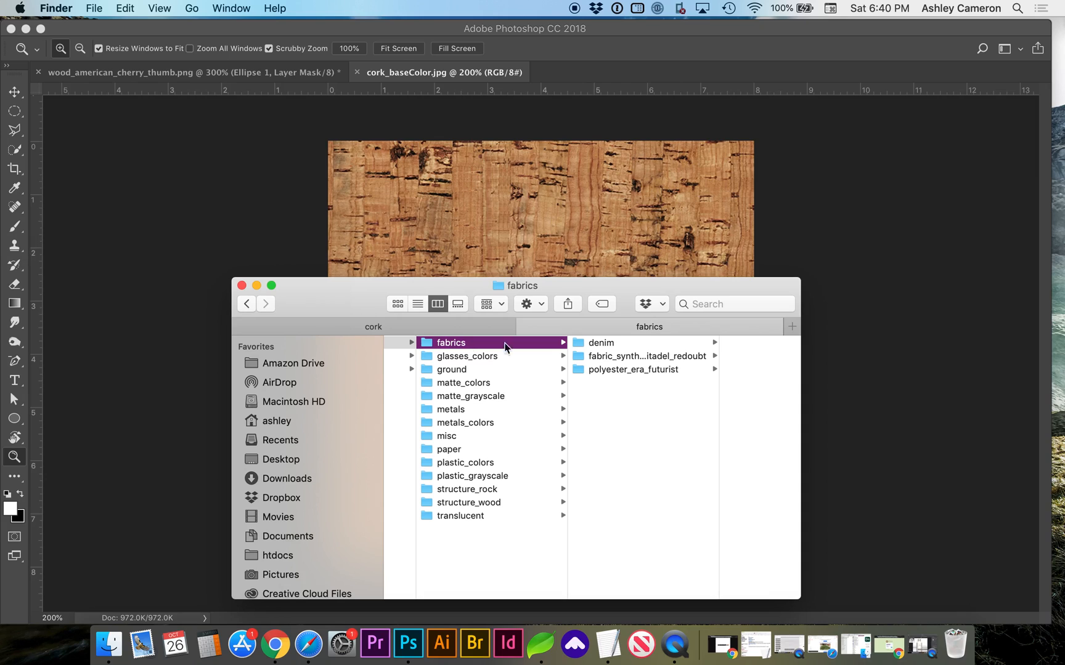
{"action": "left_click", "coordinate": [591, 347]}
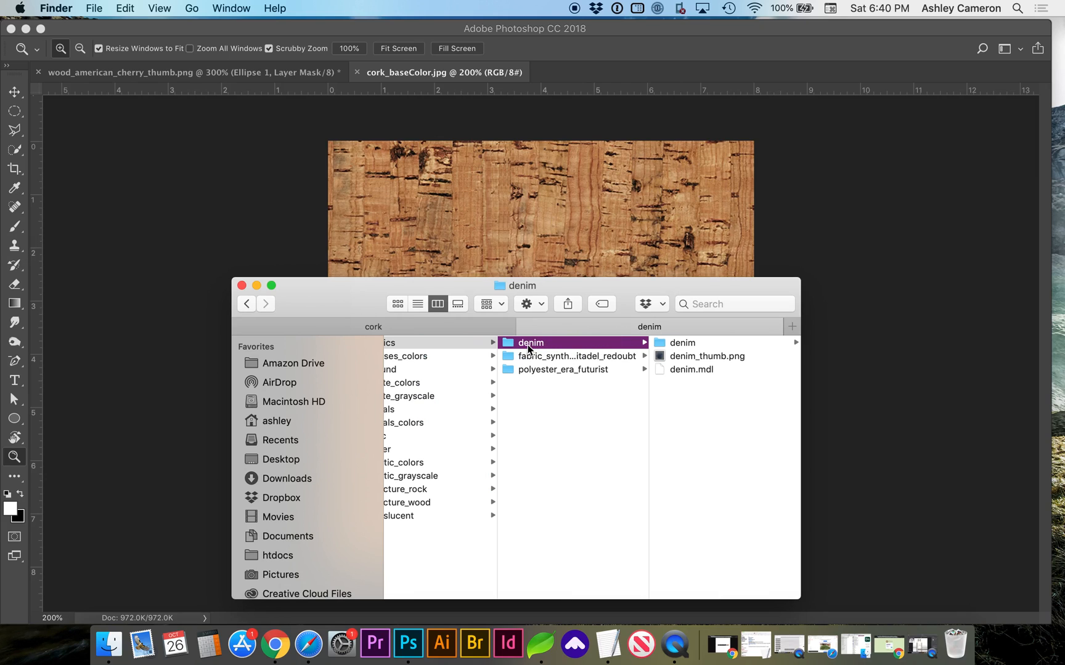
{"action": "left_click", "coordinate": [680, 371]}
{"action": "left_click", "coordinate": [571, 344]}
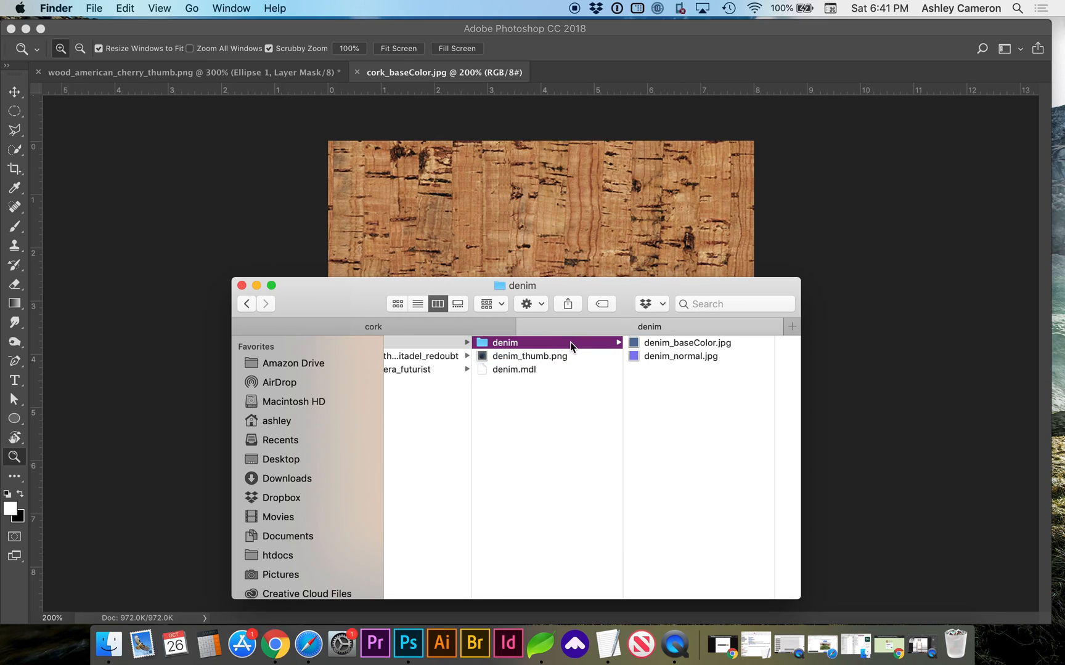
{"action": "scroll", "coordinate": [544, 365], "scroll_direction": "left", "scroll_amount": 5}
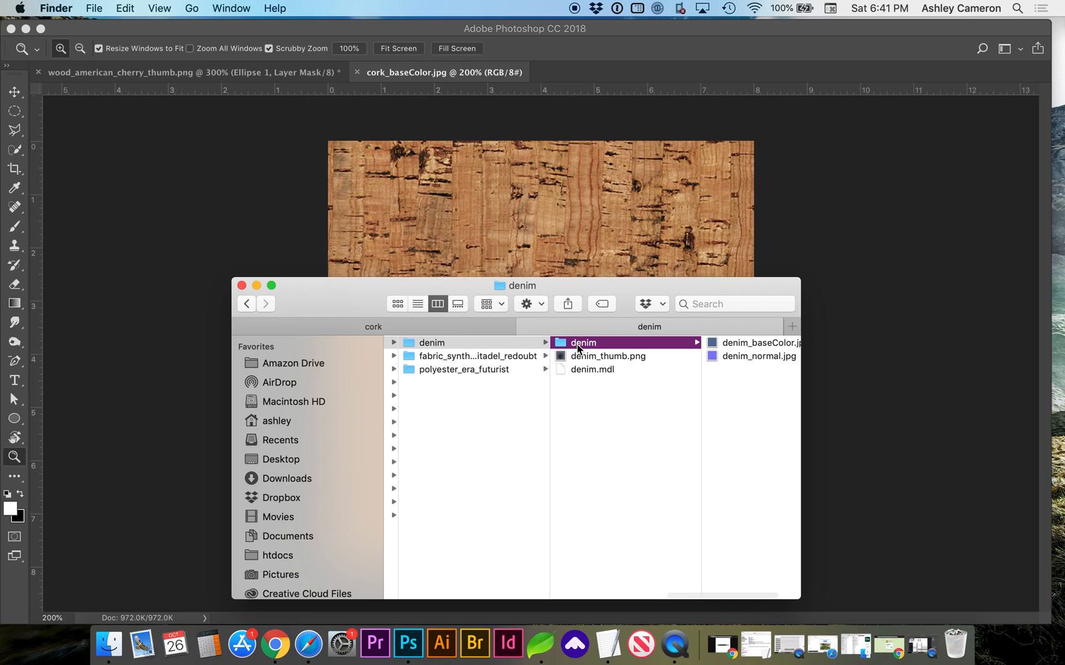
{"action": "scroll", "coordinate": [719, 372], "scroll_direction": "right", "scroll_amount": 3}
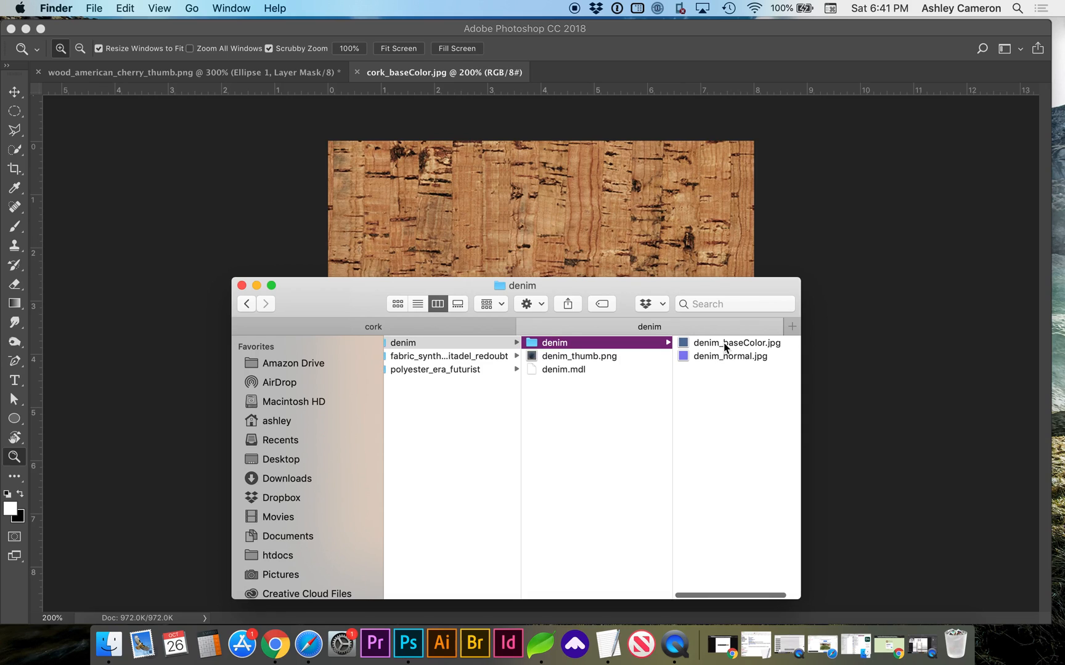
{"action": "scroll", "coordinate": [630, 409], "scroll_direction": "left", "scroll_amount": 5}
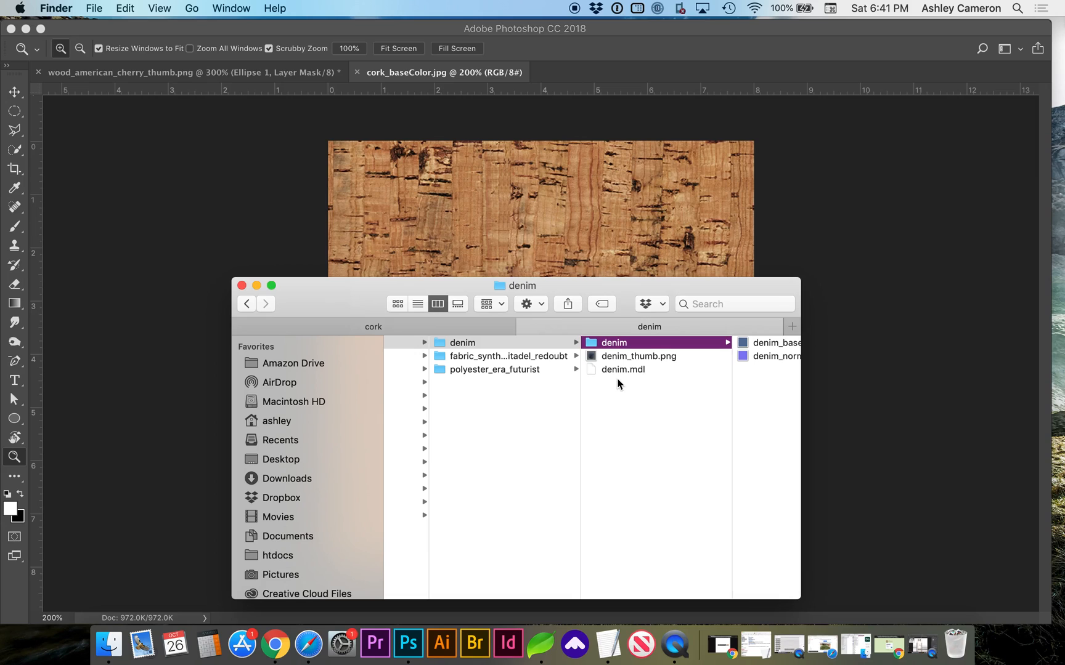
{"action": "left_click", "coordinate": [615, 372]}
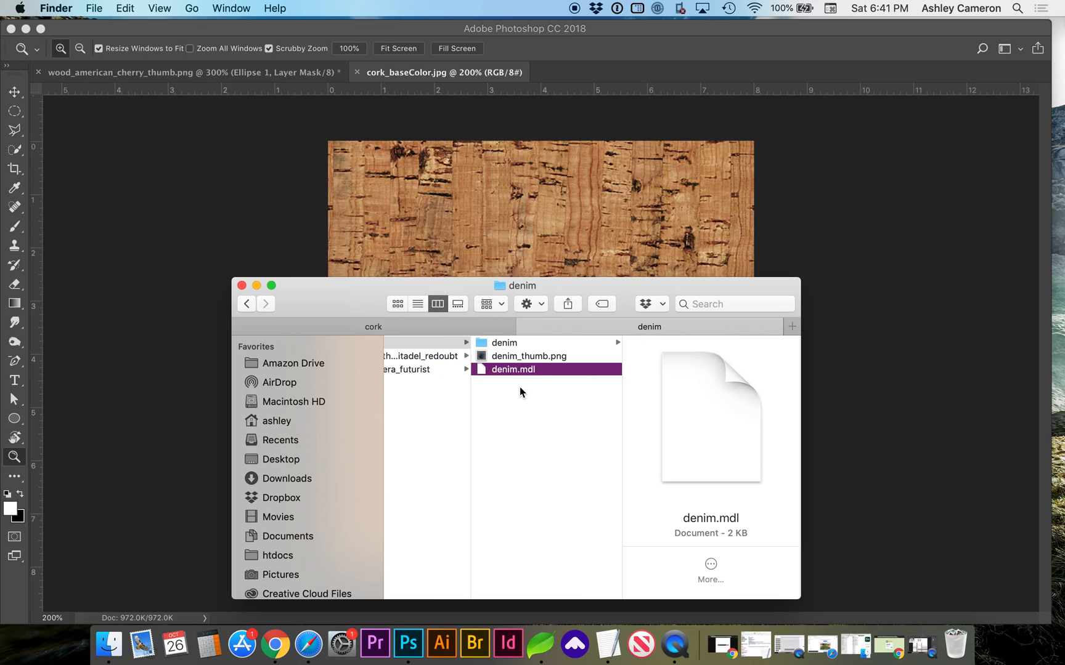
{"action": "scroll", "coordinate": [533, 388], "scroll_direction": "left", "scroll_amount": 2}
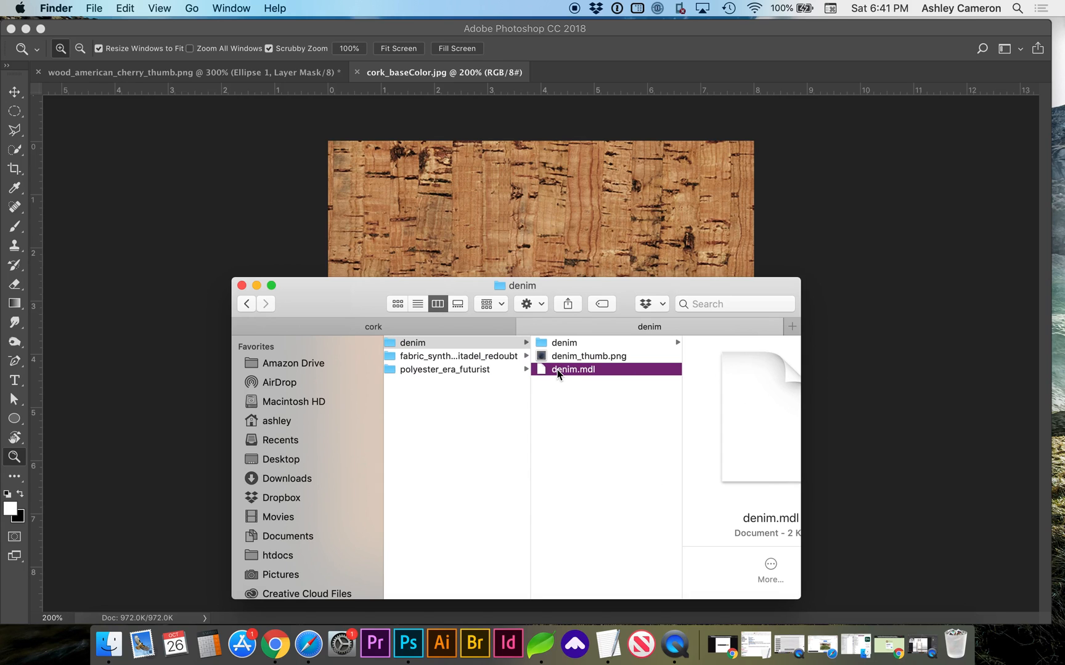
{"action": "left_click_drag", "start_coordinate": [558, 375], "coordinate": [613, 650]}
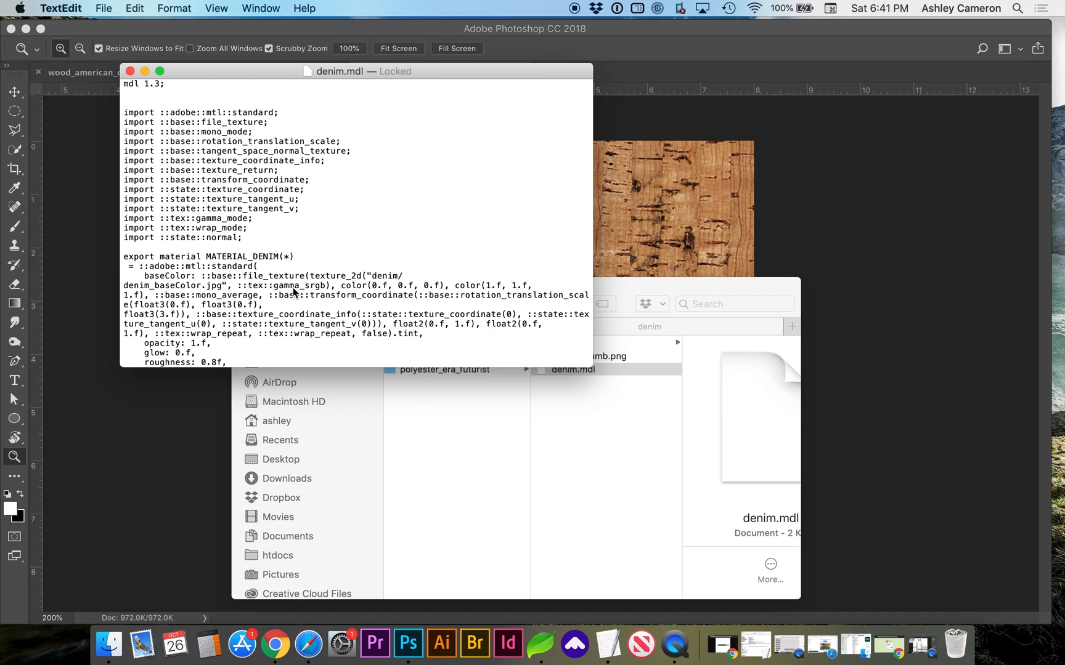
{"action": "scroll", "coordinate": [293, 291], "scroll_direction": "down", "scroll_amount": 5}
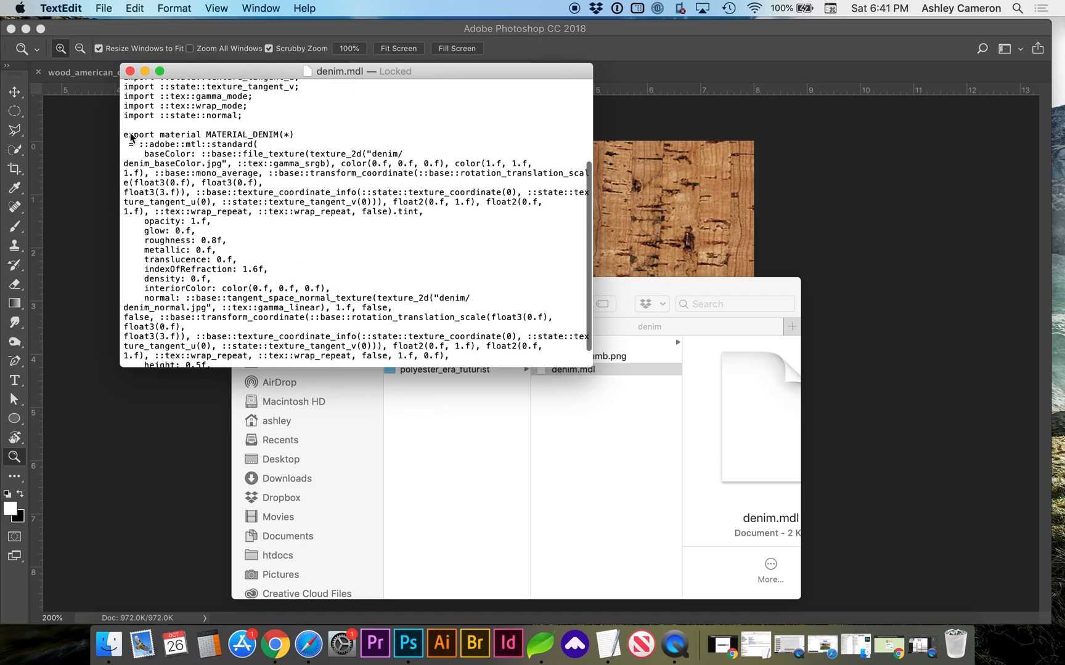
{"action": "left_click", "coordinate": [130, 72]}
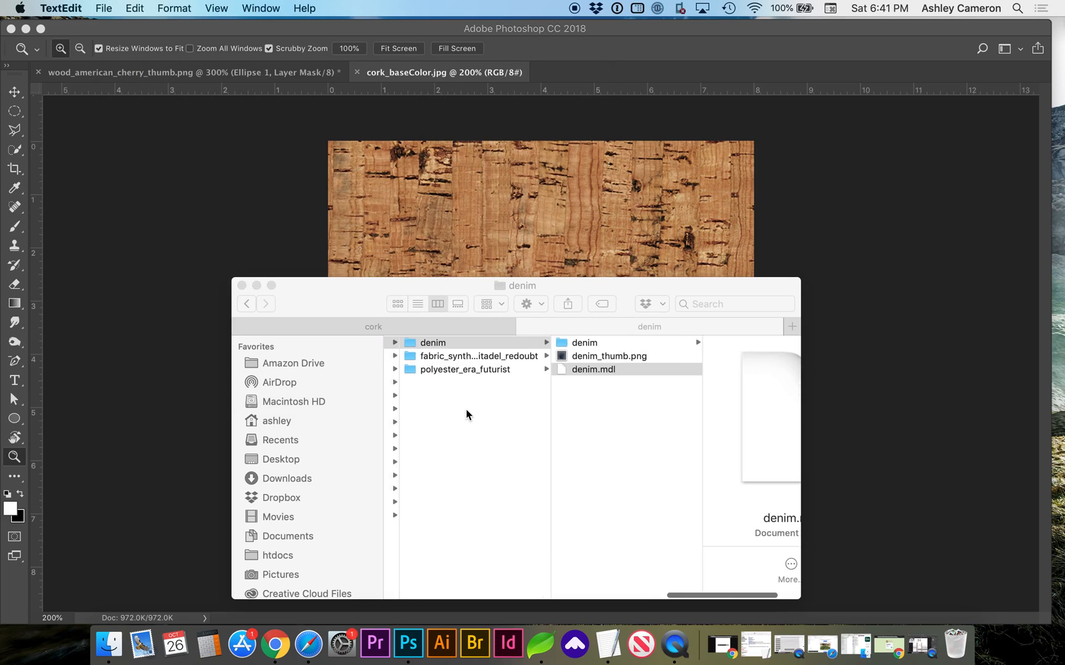
{"action": "scroll", "coordinate": [466, 410], "scroll_direction": "left", "scroll_amount": 3}
{"action": "scroll", "coordinate": [466, 409], "scroll_direction": "left", "scroll_amount": 1}
Step: Duplicate the denim material folder and move the copy up beside the material categories, authorizing with the password
{"action": "left_click", "coordinate": [588, 345]}
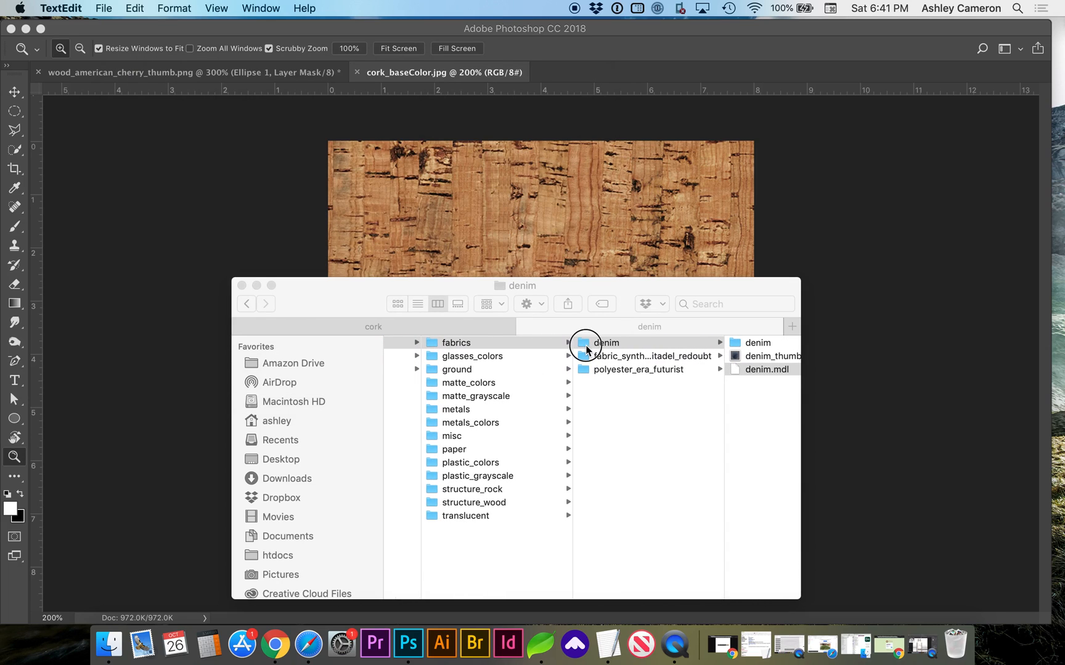
{"action": "left_click", "coordinate": [583, 343]}
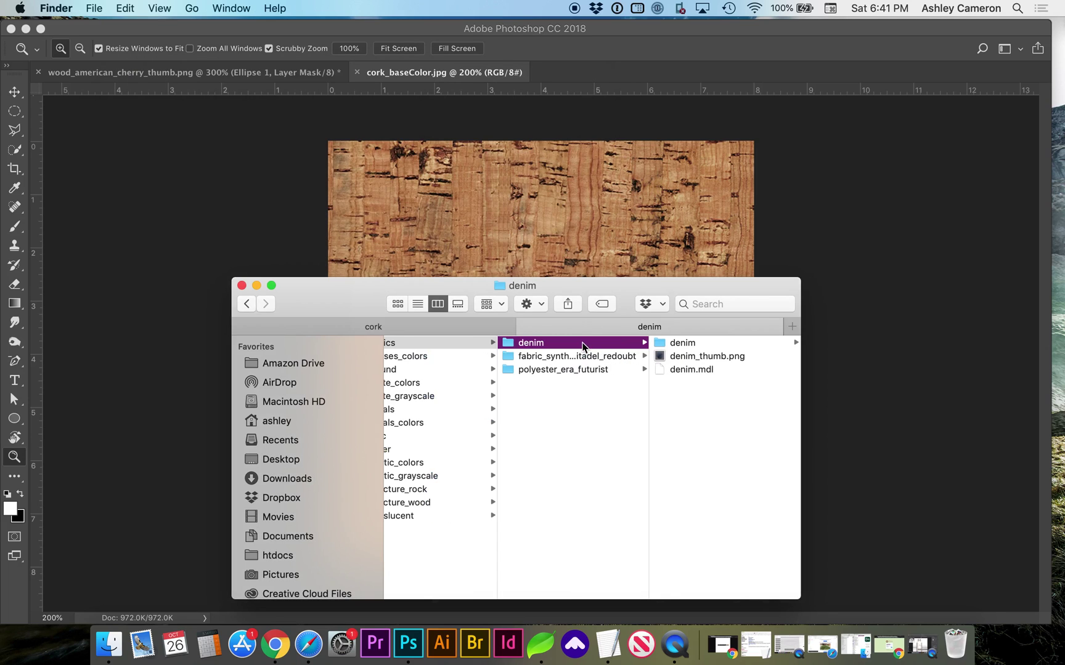
{"action": "right_click", "coordinate": [507, 345]}
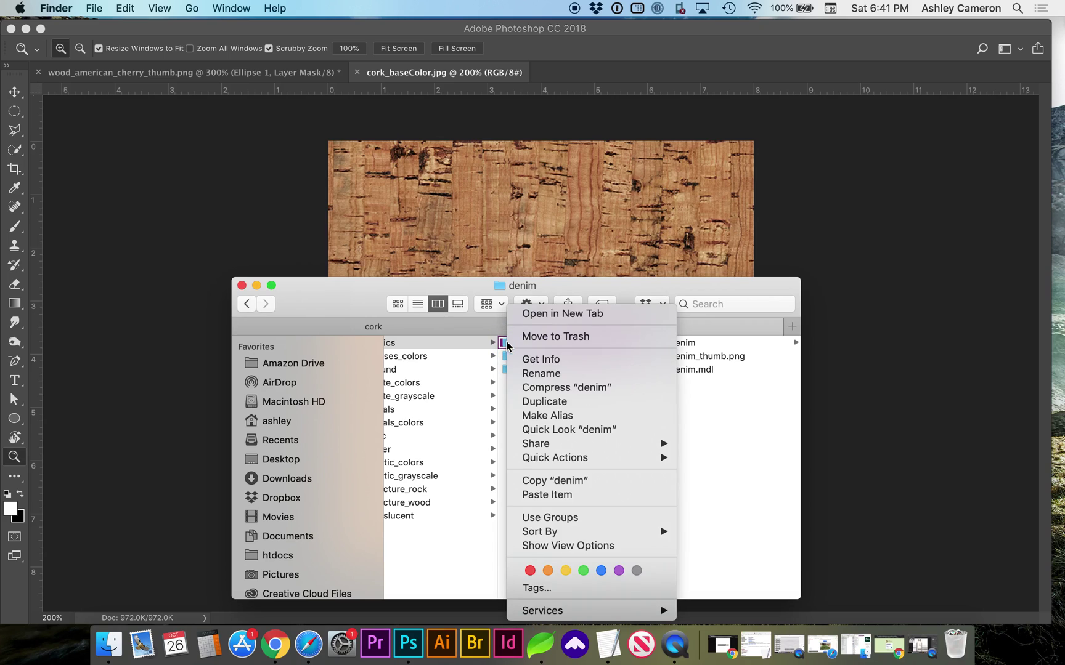
{"action": "left_click", "coordinate": [527, 405]}
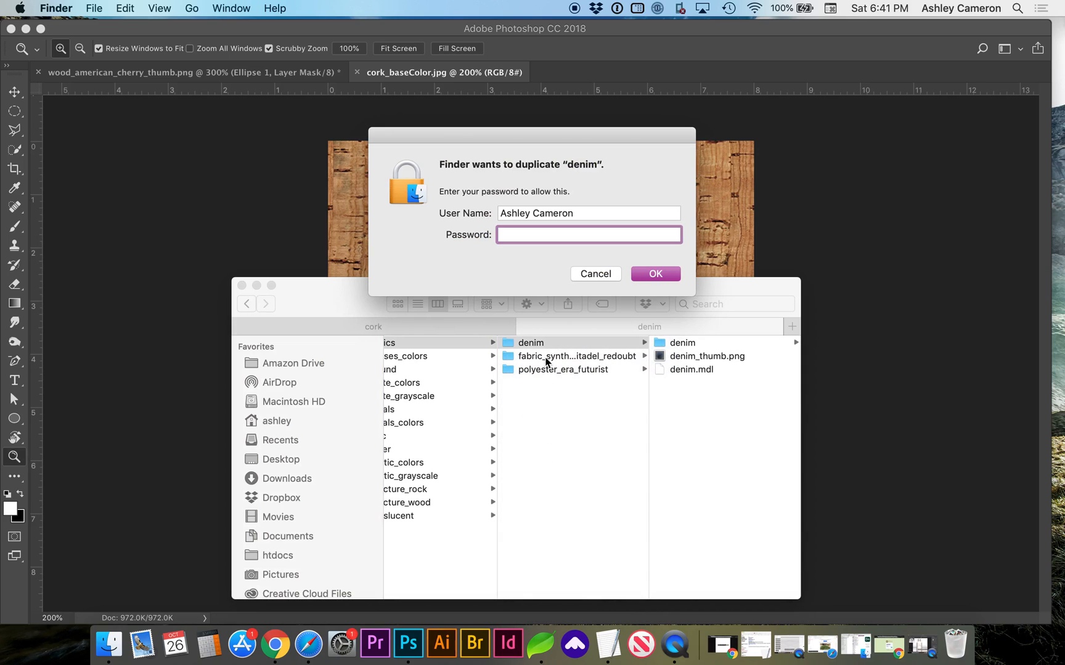
{"action": "type", "text": "********"}
{"action": "key", "text": "Return"}
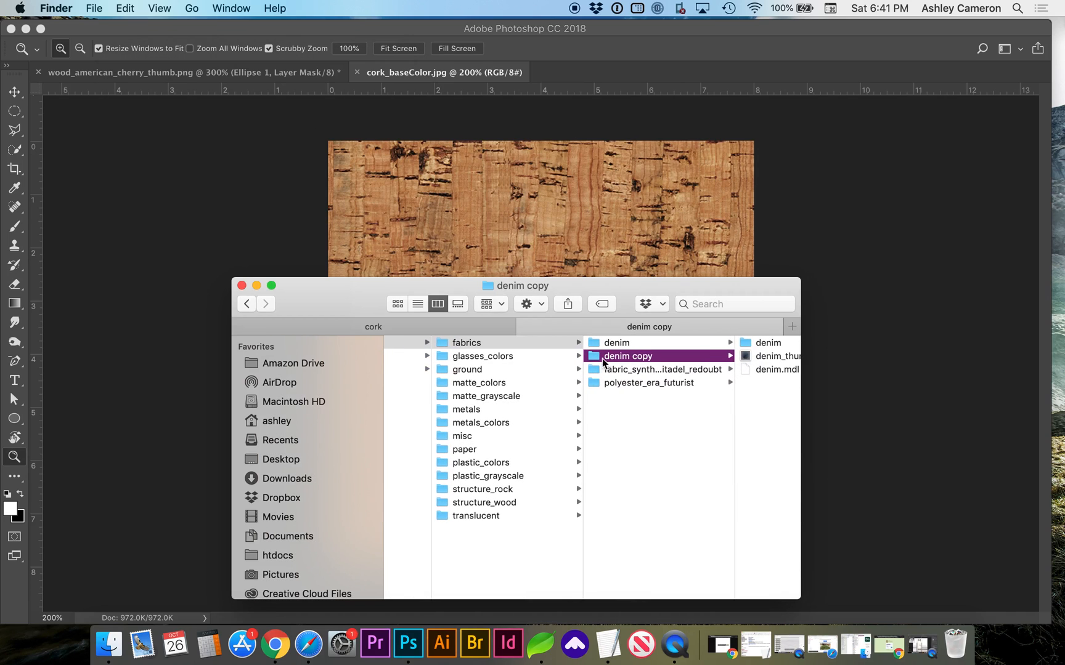
{"action": "left_click_drag", "start_coordinate": [602, 357], "coordinate": [474, 556]}
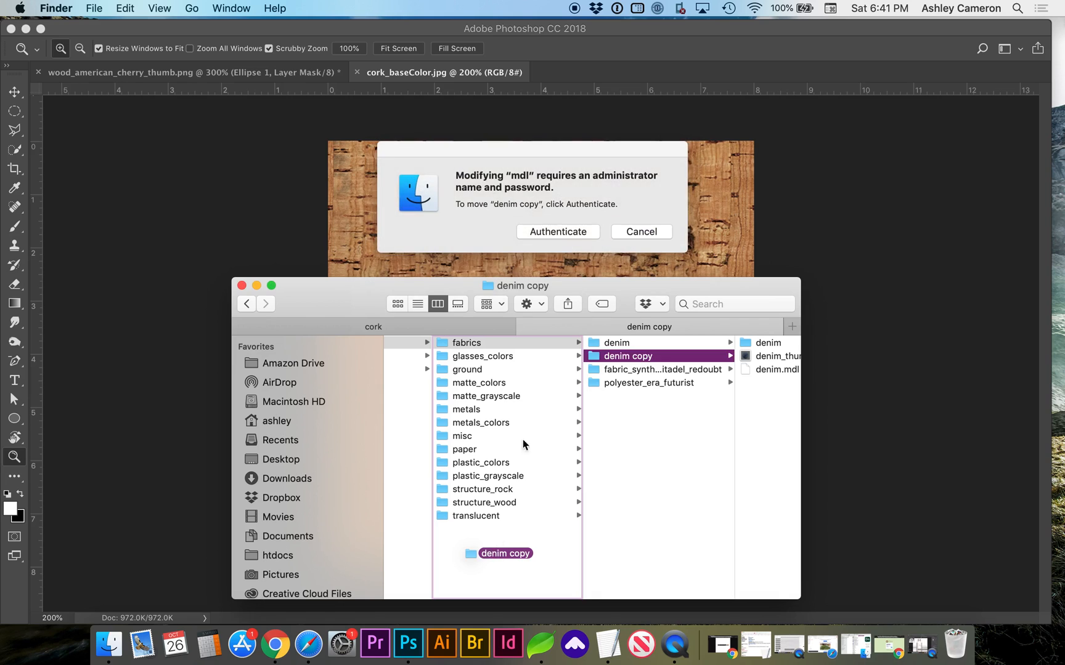
{"action": "left_click", "coordinate": [580, 232]}
{"action": "type", "text": "**"}
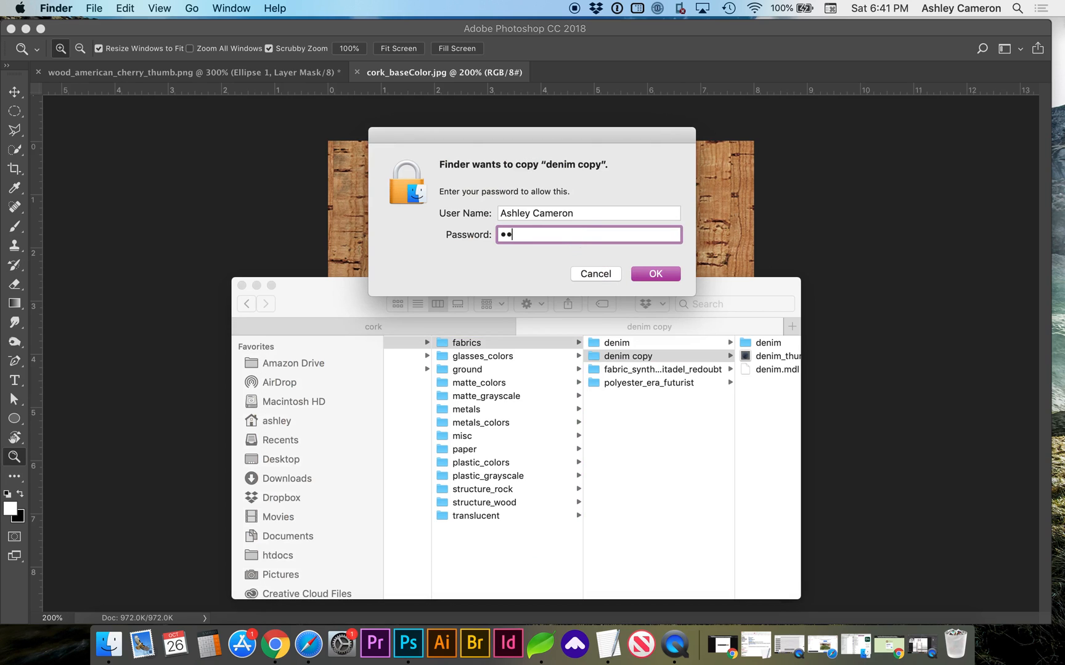
{"action": "type", "text": "****"}
{"action": "key", "text": "Return"}
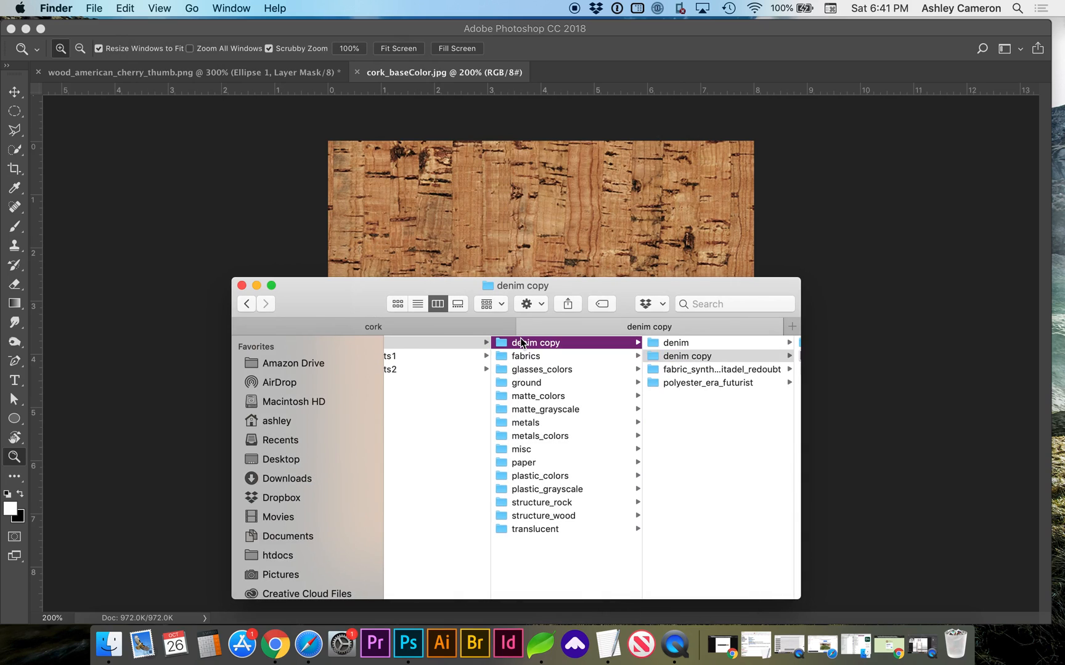
Step: Rename 'denim copy' to cork and its inner denim subfolder to cork as well
{"action": "left_click", "coordinate": [610, 344]}
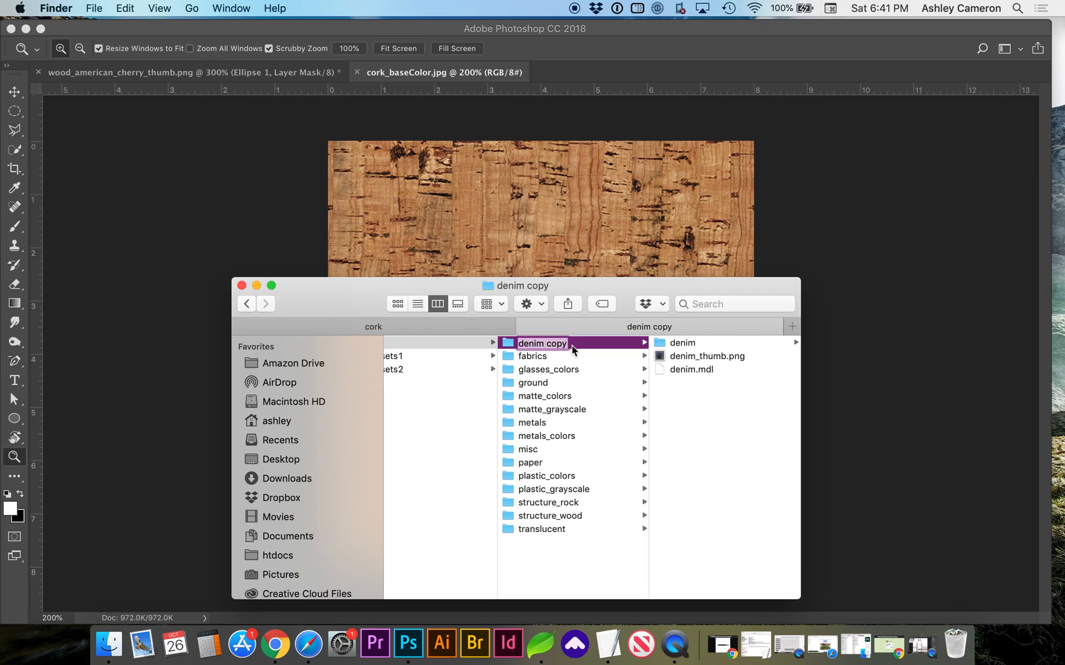
{"action": "type", "text": "cork"}
{"action": "key", "text": "Return"}
{"action": "type", "text": "••••"}
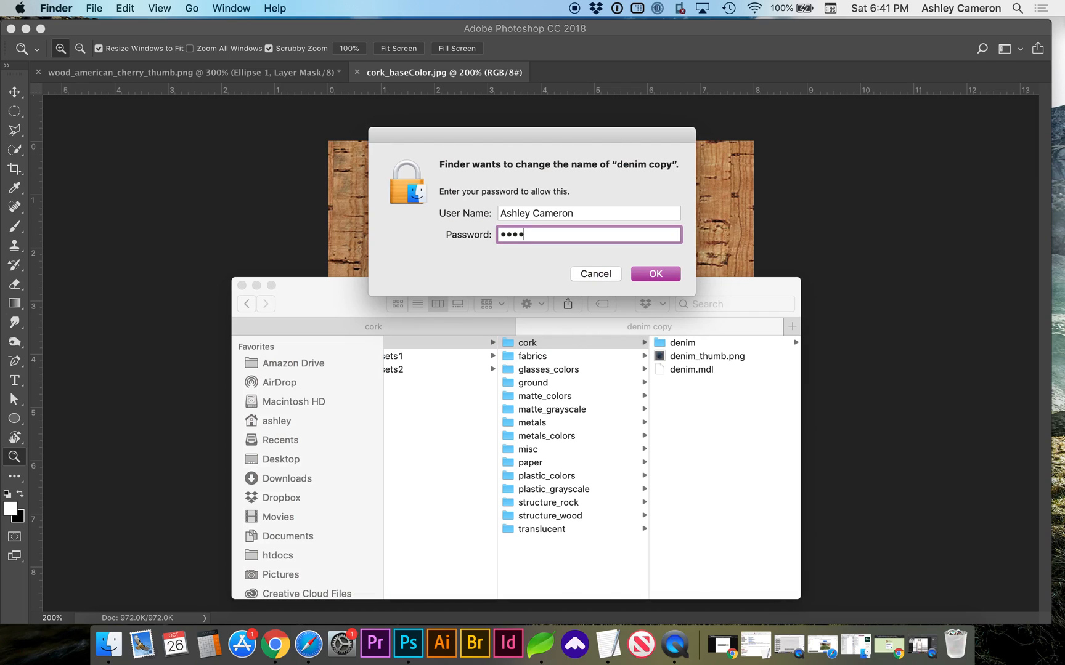
{"action": "type", "text": "••••"}
{"action": "key", "text": "Return"}
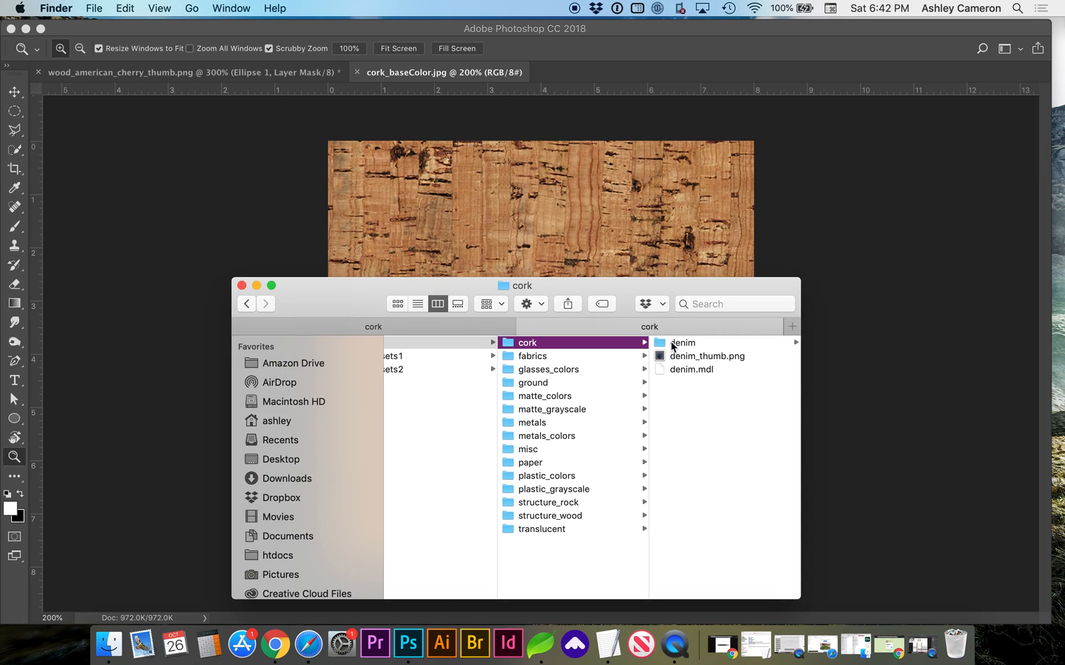
{"action": "left_click", "coordinate": [674, 344]}
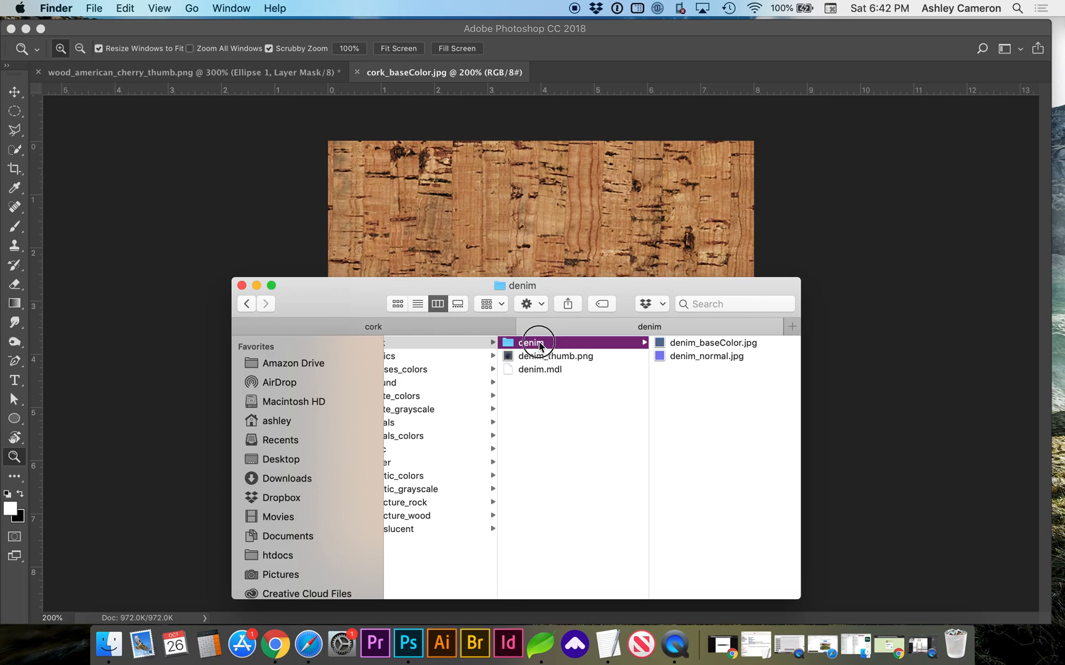
{"action": "type", "text": "cork"}
{"action": "key", "text": "Return"}
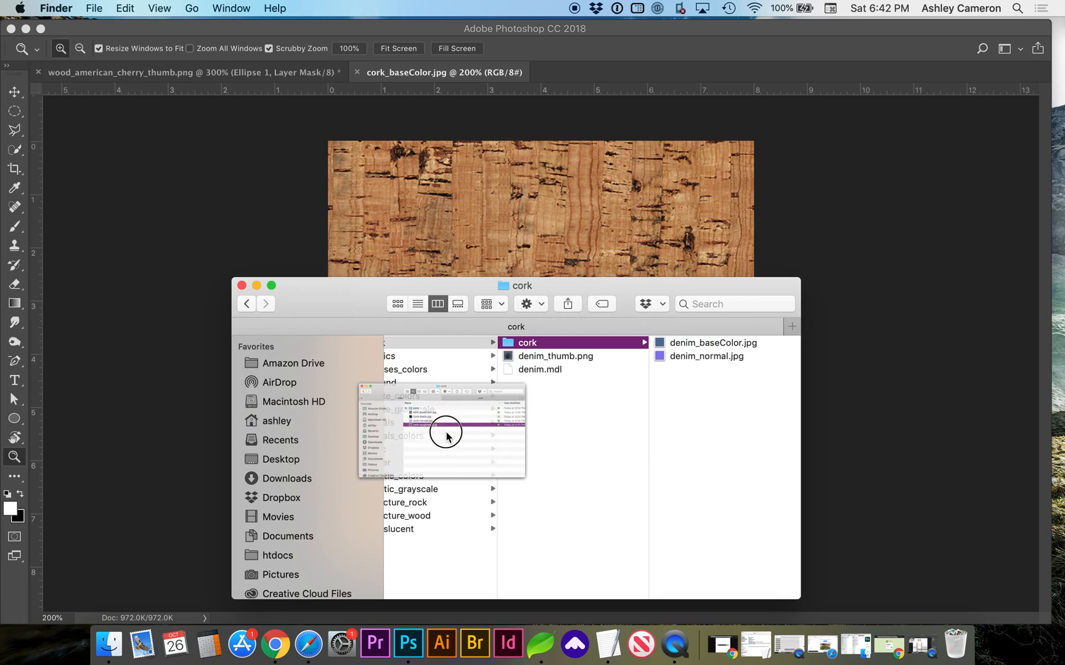
Step: Copy cork_baseColor.jpg and cork-normal.jpg into the inner cork texture subfolder
{"action": "left_click_drag", "start_coordinate": [466, 316], "coordinate": [714, 250]}
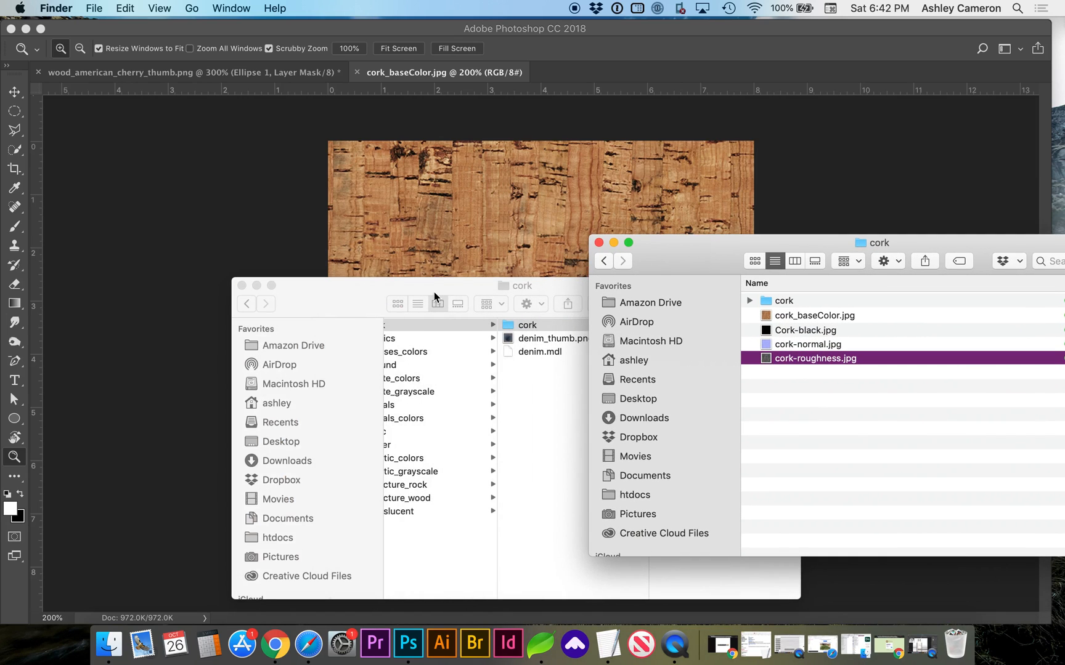
{"action": "left_click_drag", "start_coordinate": [703, 255], "coordinate": [636, 402]}
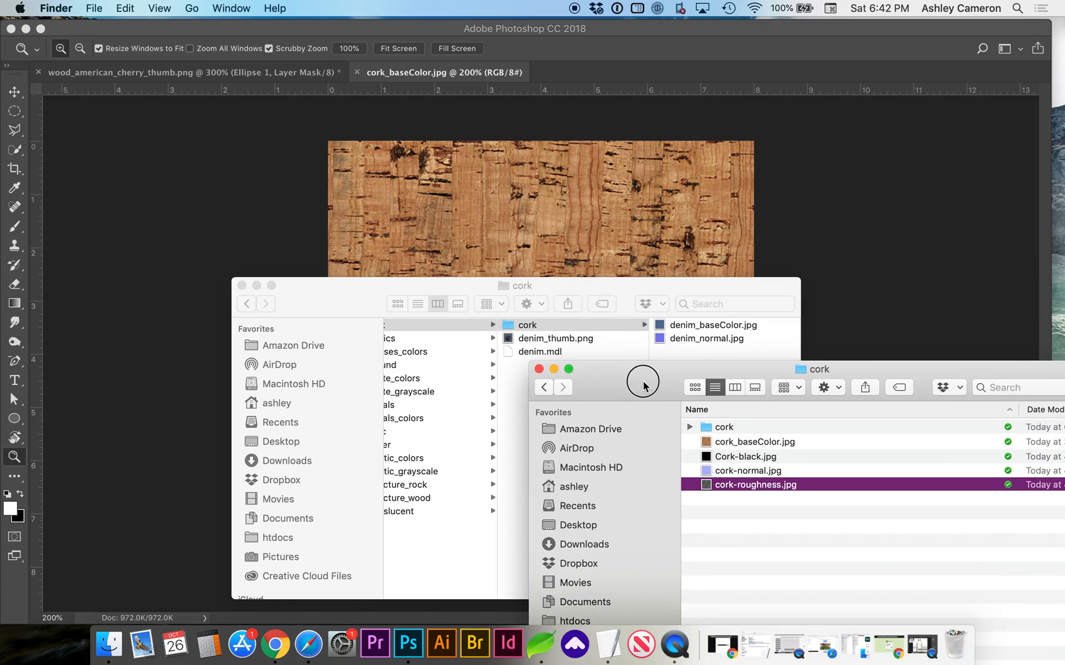
{"action": "left_click", "coordinate": [723, 465]}
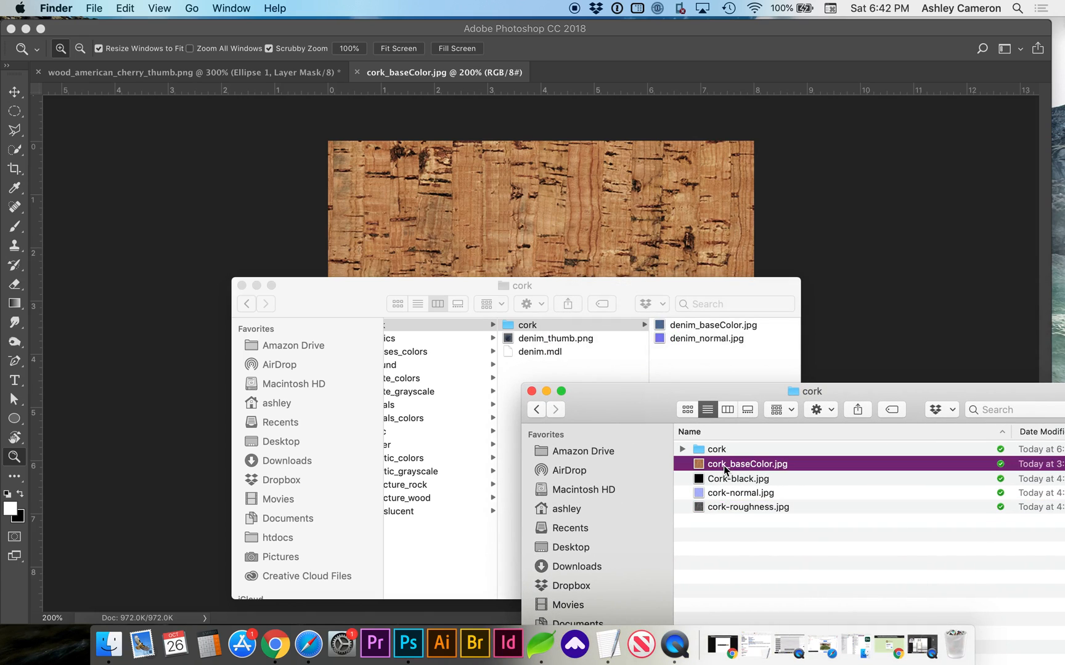
{"action": "left_click", "coordinate": [725, 496], "text": "super"}
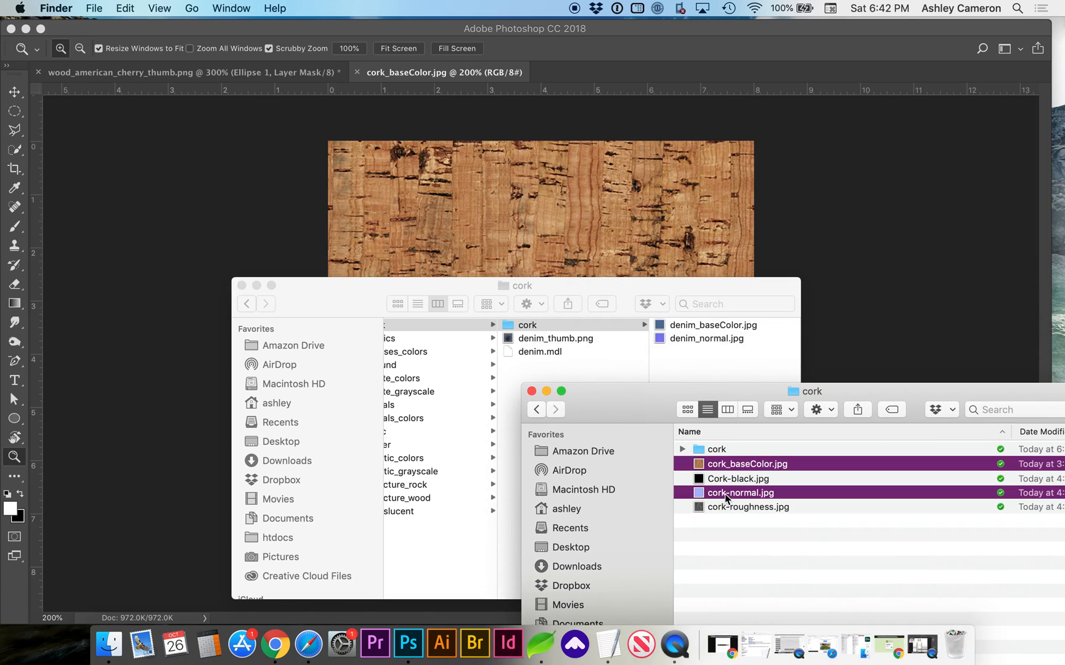
{"action": "left_click", "coordinate": [728, 365]}
{"action": "key", "text": "super+v"}
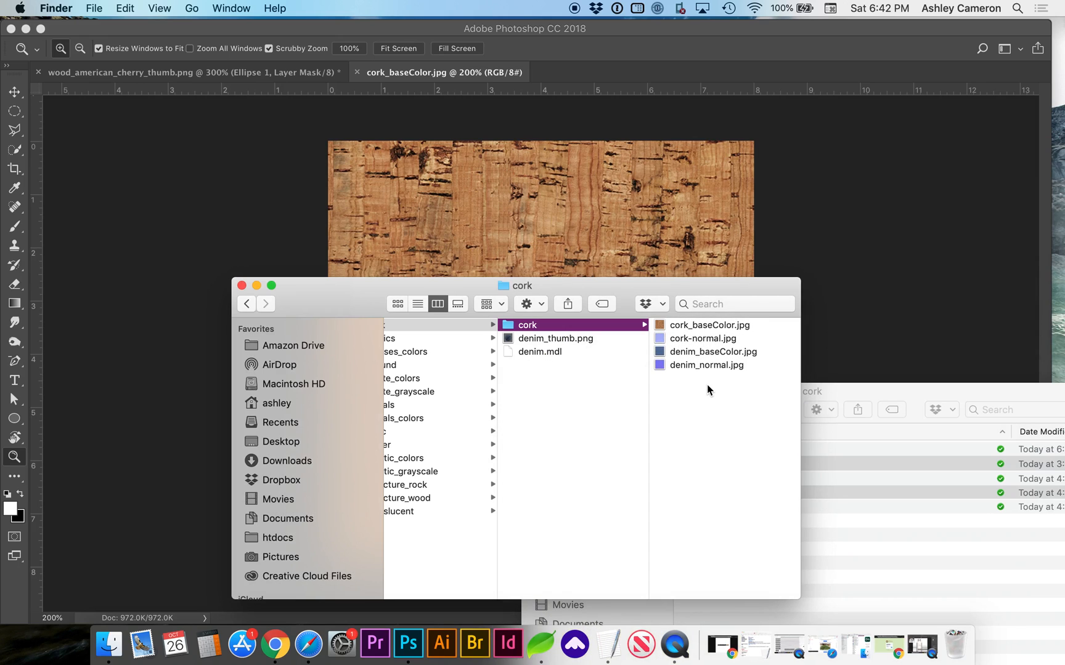
Step: Rename cork-normal.jpg to cork_normal.jpg
{"action": "left_click", "coordinate": [703, 338]}
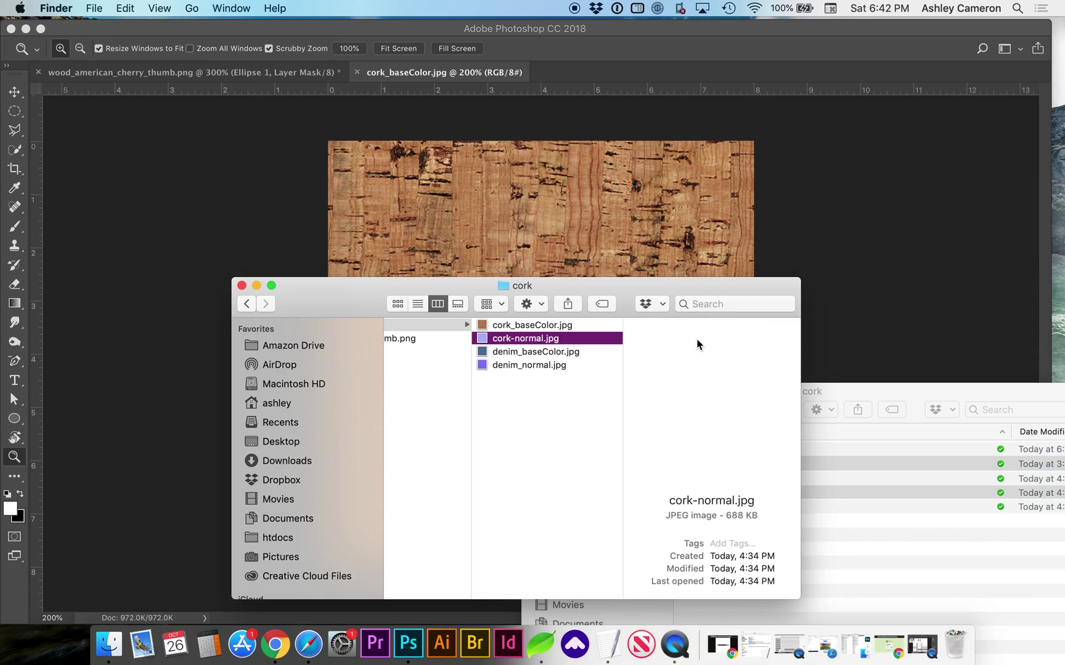
{"action": "left_click", "coordinate": [513, 339]}
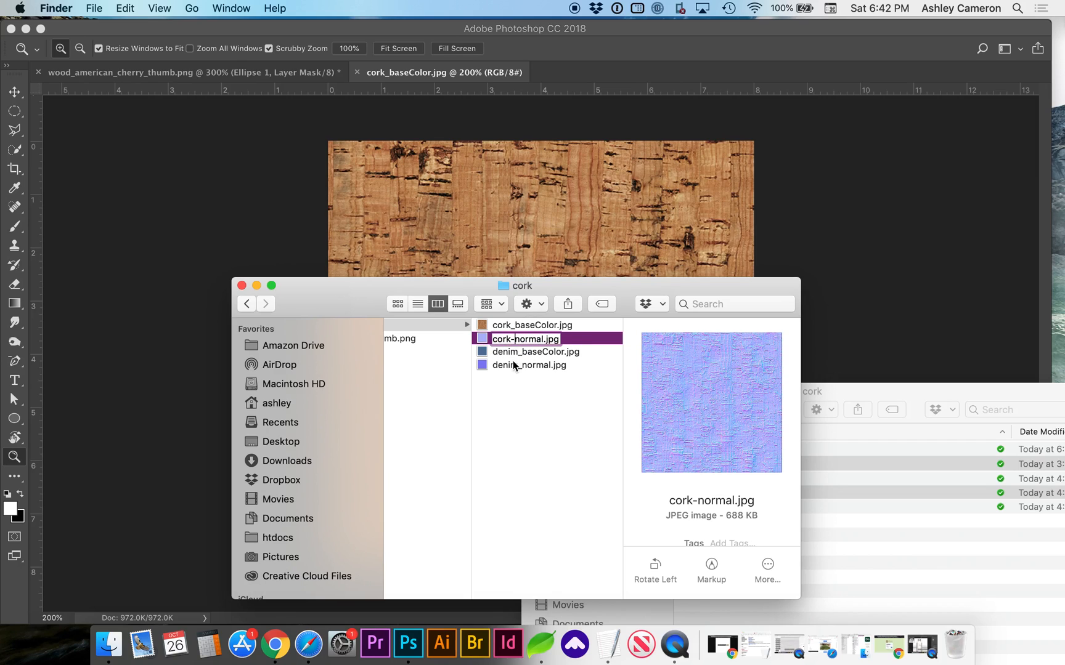
{"action": "key", "text": "BackSpace"}
{"action": "type", "text": "_"}
{"action": "key", "text": "Return"}
{"action": "left_click", "coordinate": [562, 412]}
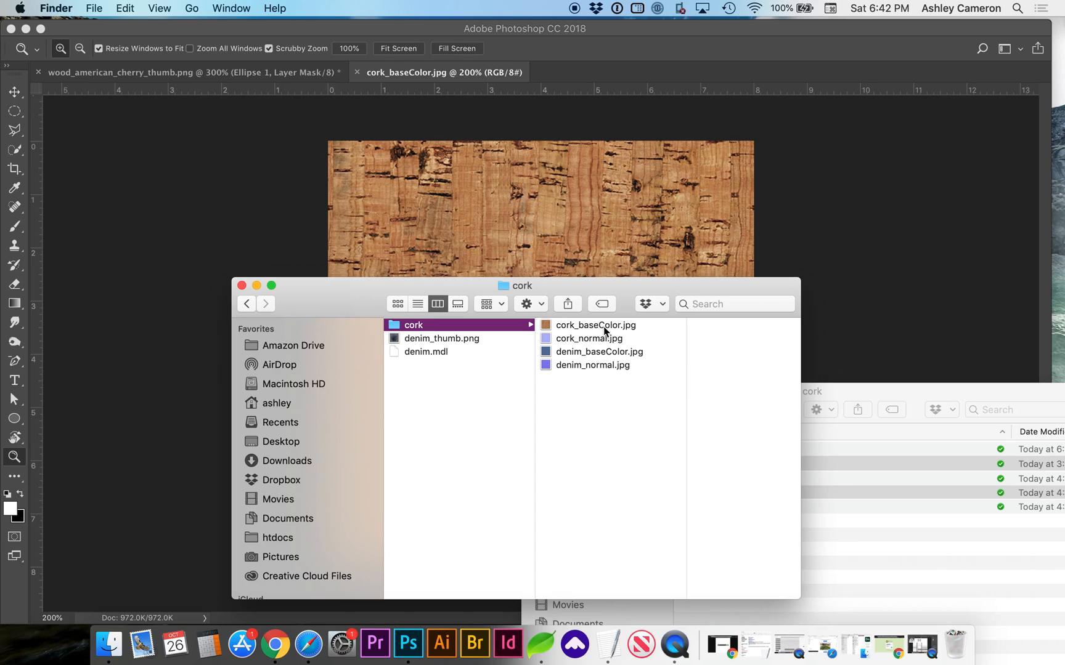
Step: Drag denim_baseColor.jpg and denim_normal.jpg to the Trash
{"action": "left_click", "coordinate": [590, 352]}
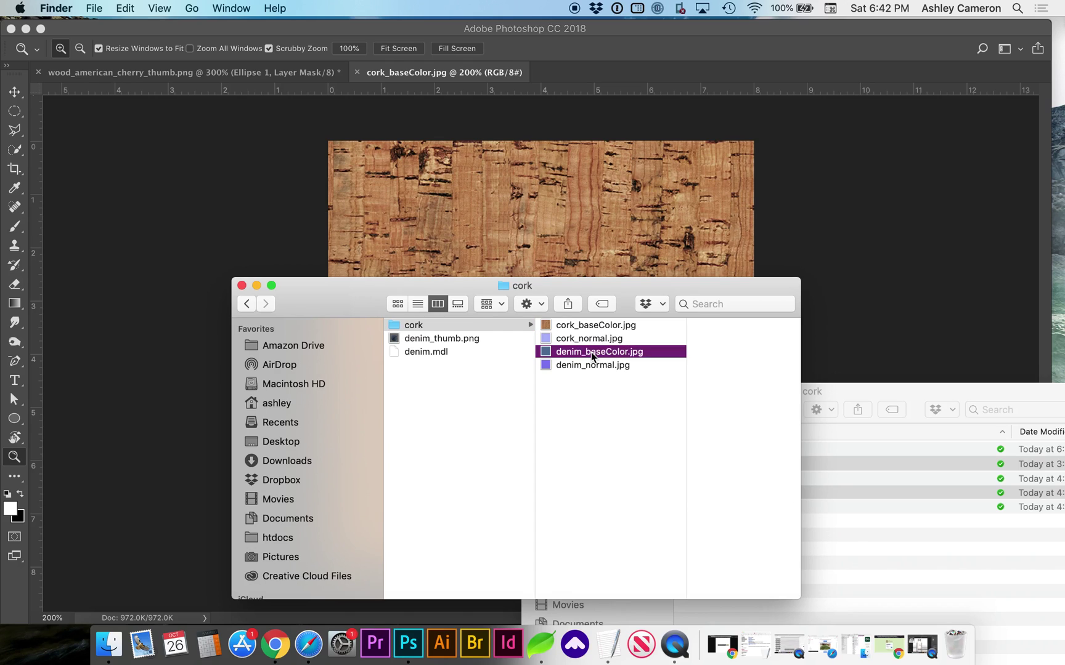
{"action": "left_click", "coordinate": [553, 365], "text": "shift"}
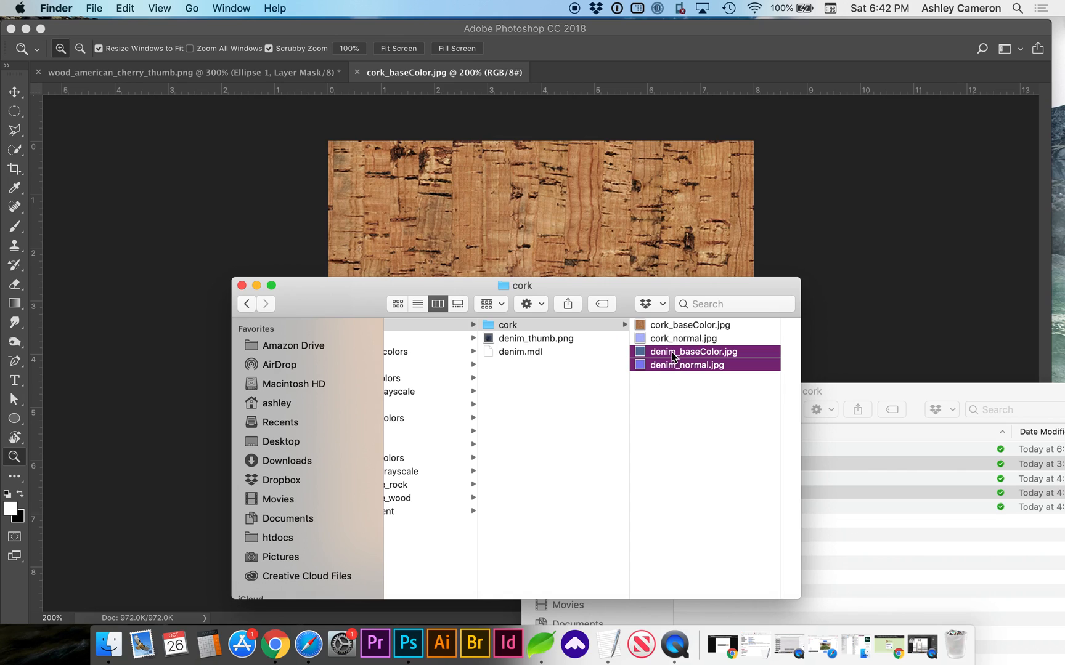
{"action": "left_click_drag", "start_coordinate": [674, 367], "coordinate": [954, 632]}
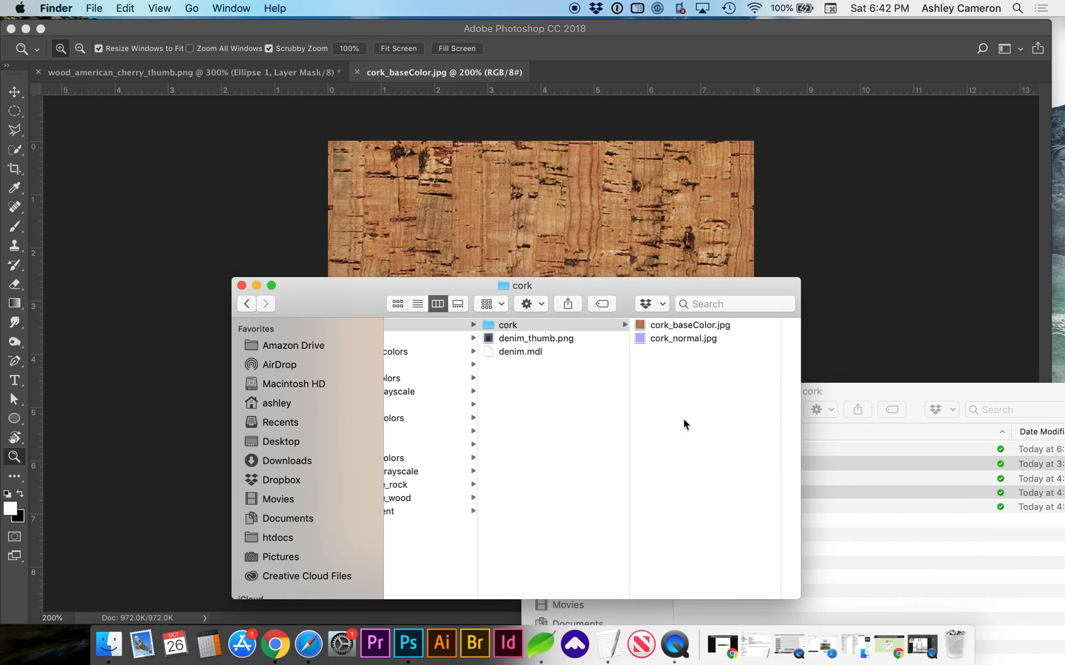
{"action": "scroll", "coordinate": [562, 383], "scroll_direction": "left", "scroll_amount": 1}
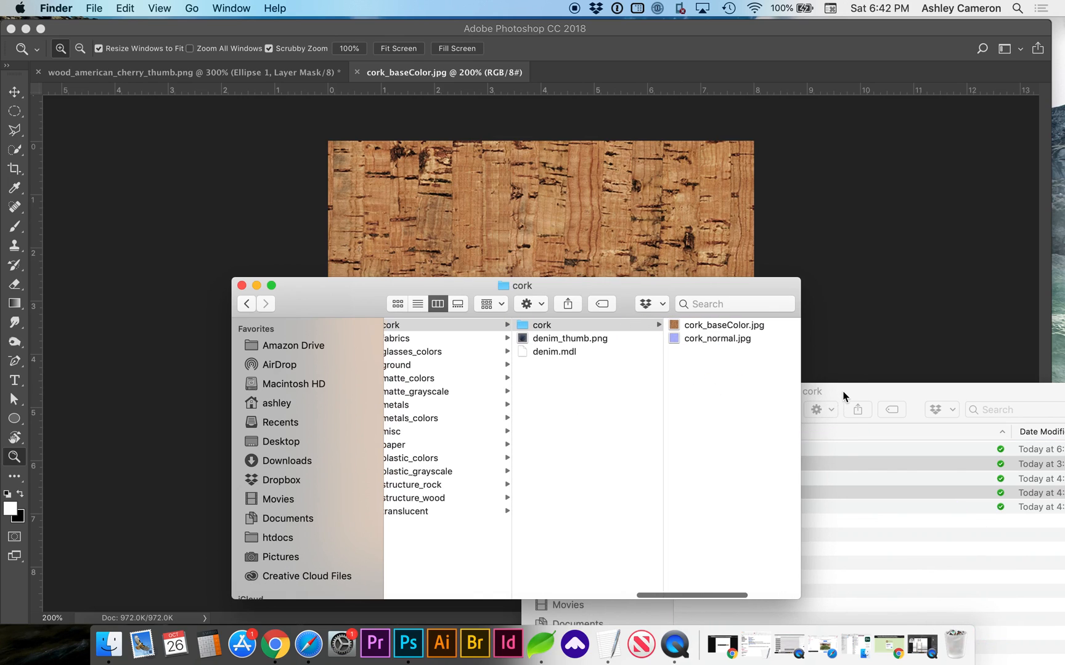
{"action": "left_click_drag", "start_coordinate": [844, 397], "coordinate": [856, 384]}
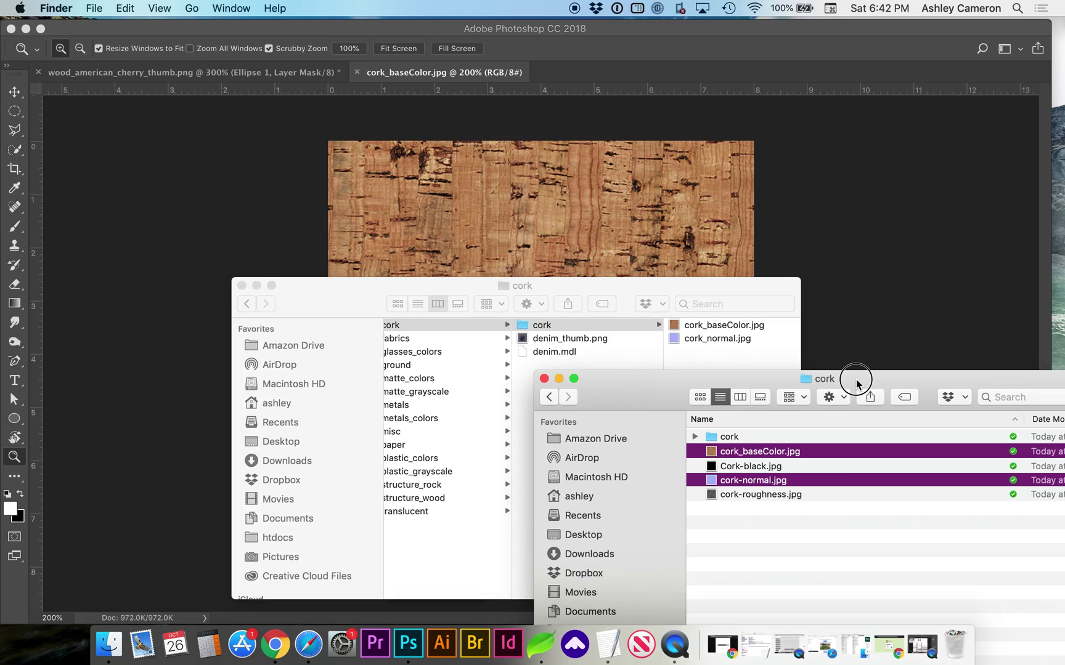
Step: Expand the cork folder in Dimensions, Quick Look cork_thumb.png, then bring Photoshop forward
{"action": "left_click", "coordinate": [549, 398]}
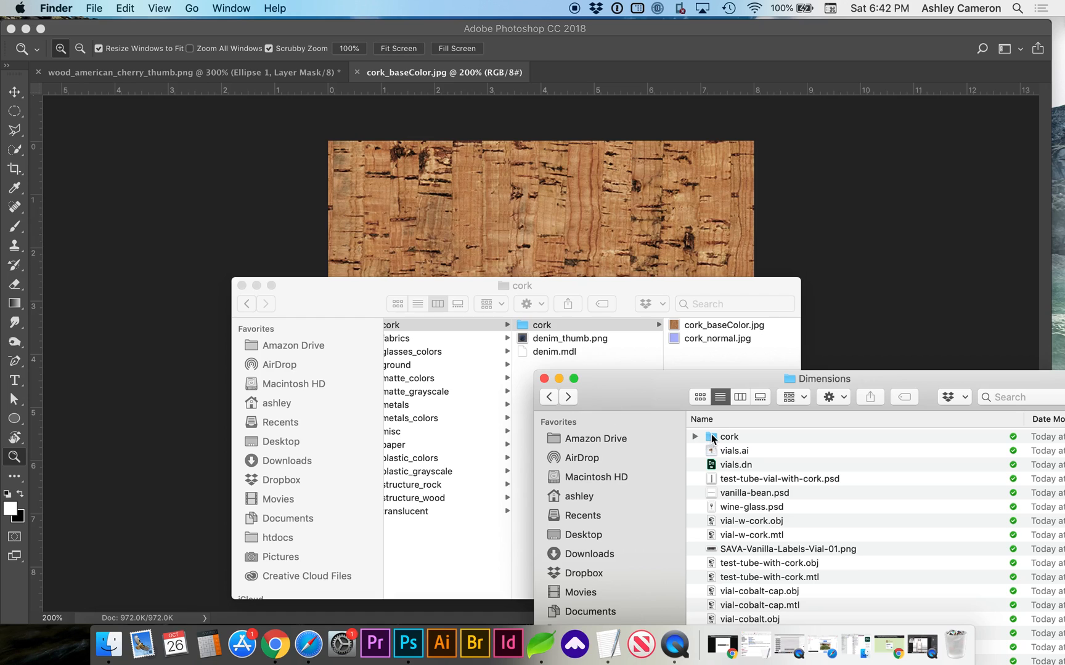
{"action": "double_click", "coordinate": [712, 439]}
{"action": "left_click", "coordinate": [702, 439]}
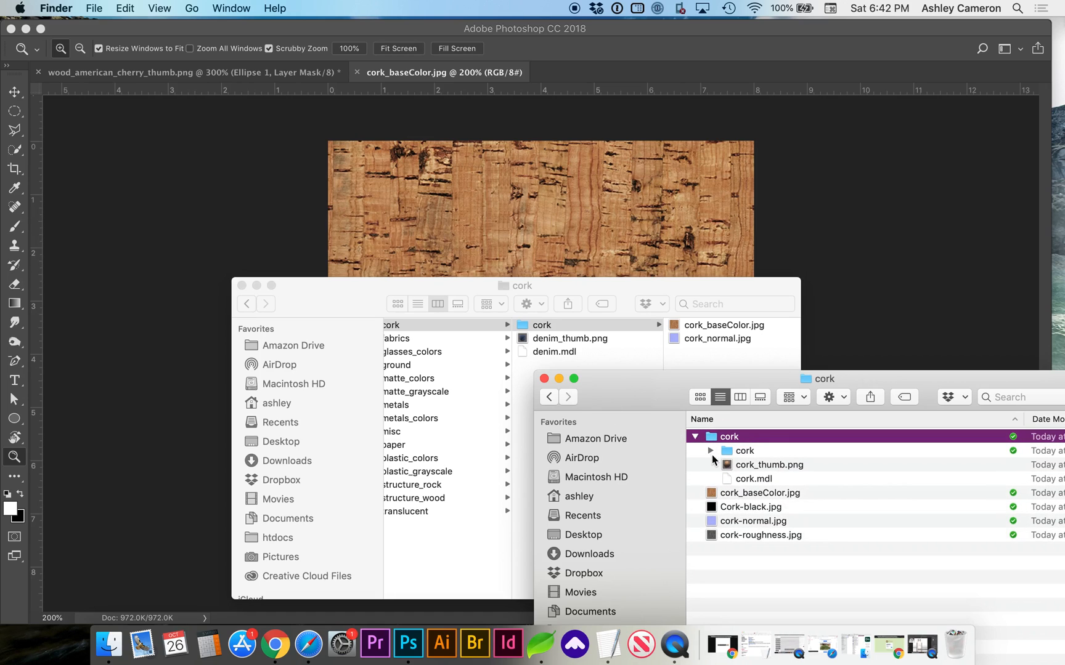
{"action": "left_click", "coordinate": [726, 469]}
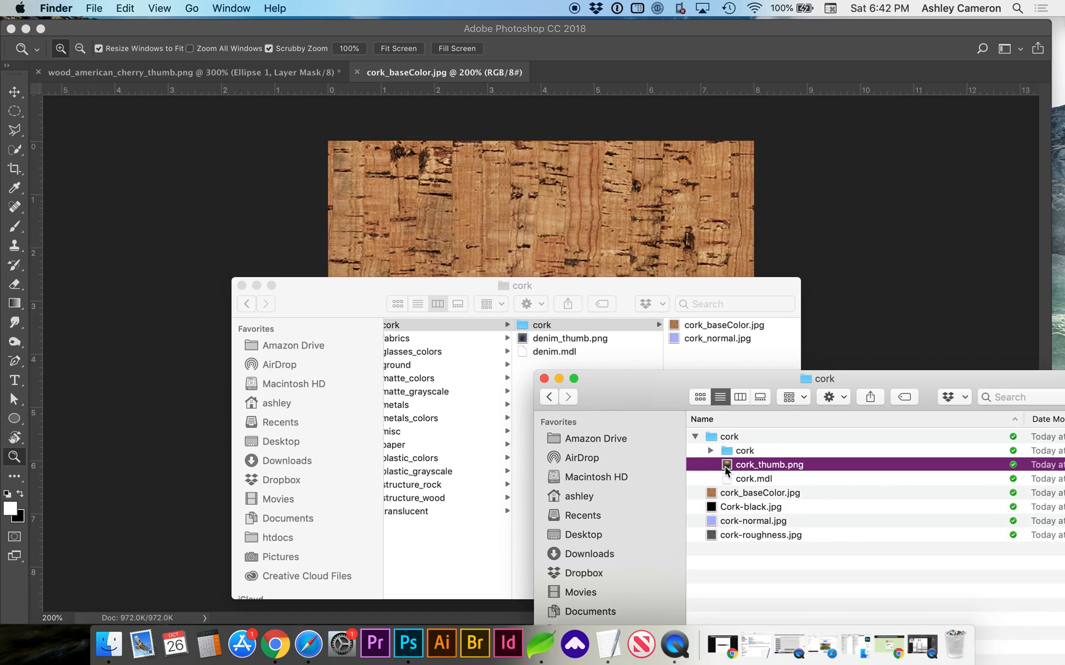
{"action": "key", "text": "space"}
{"action": "key", "text": "space"}
{"action": "left_click", "coordinate": [213, 77]}
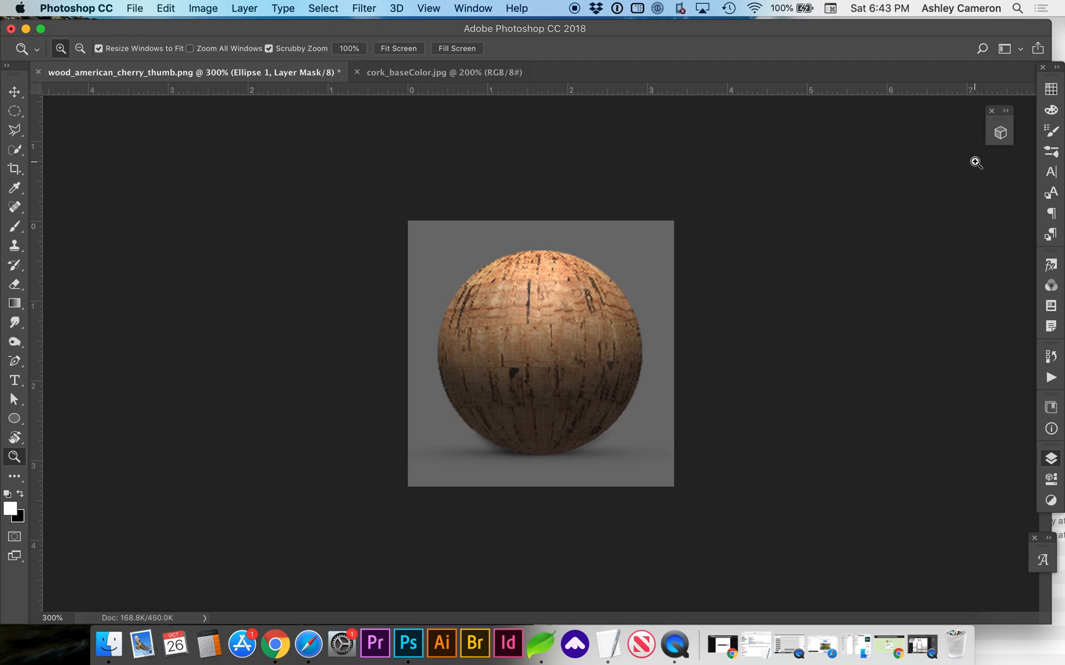
Step: Toggle the Ellipse 1 layer's visibility to compare the cork sphere with the cherry wood beneath, then return to Finder
{"action": "left_click", "coordinate": [1051, 459]}
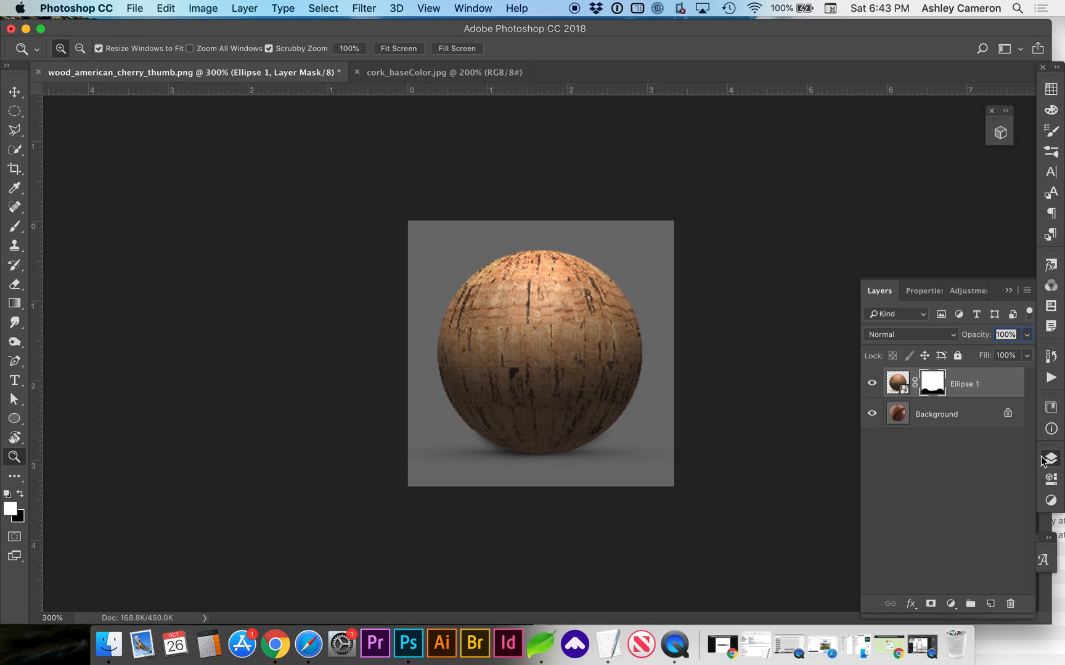
{"action": "left_click", "coordinate": [874, 386]}
{"action": "left_click", "coordinate": [872, 386]}
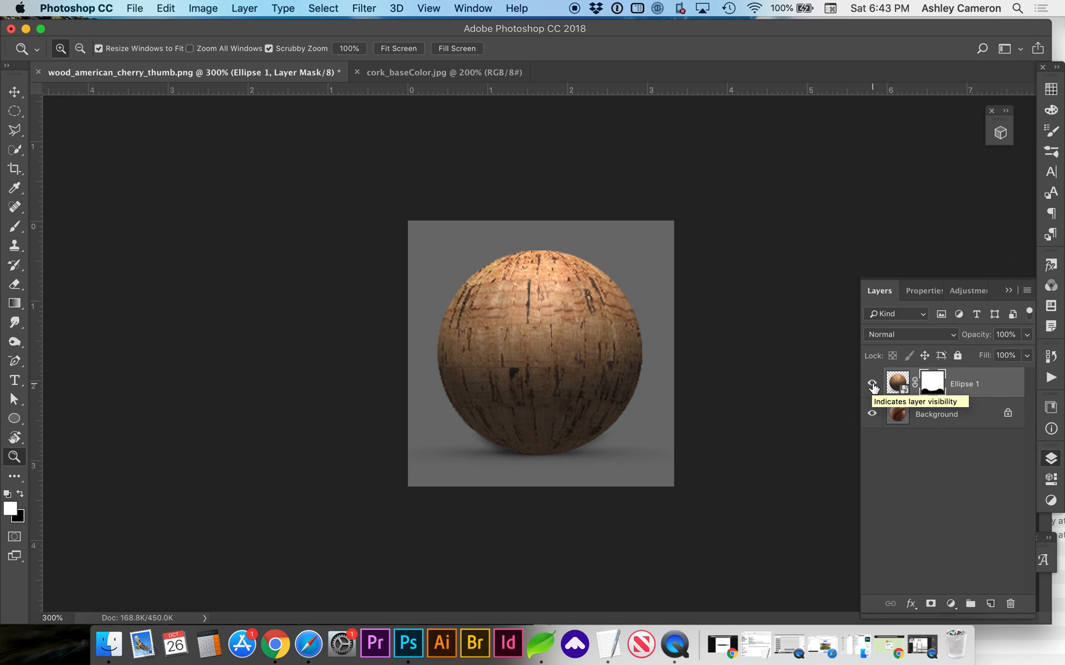
{"action": "left_click", "coordinate": [872, 386]}
{"action": "left_click", "coordinate": [871, 386]}
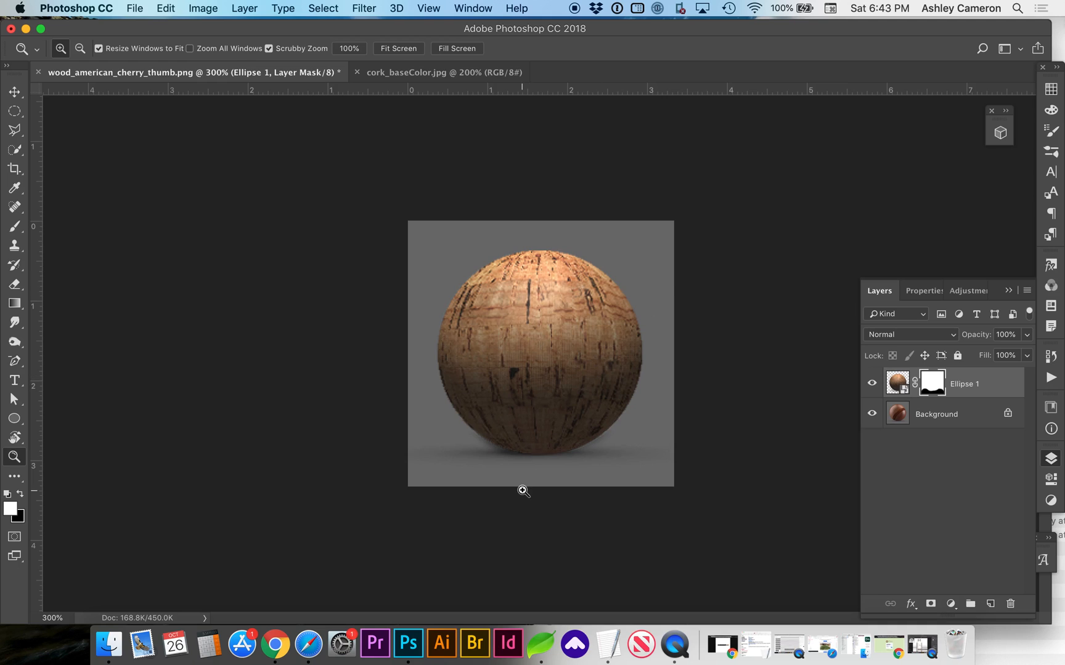
{"action": "left_click", "coordinate": [103, 646]}
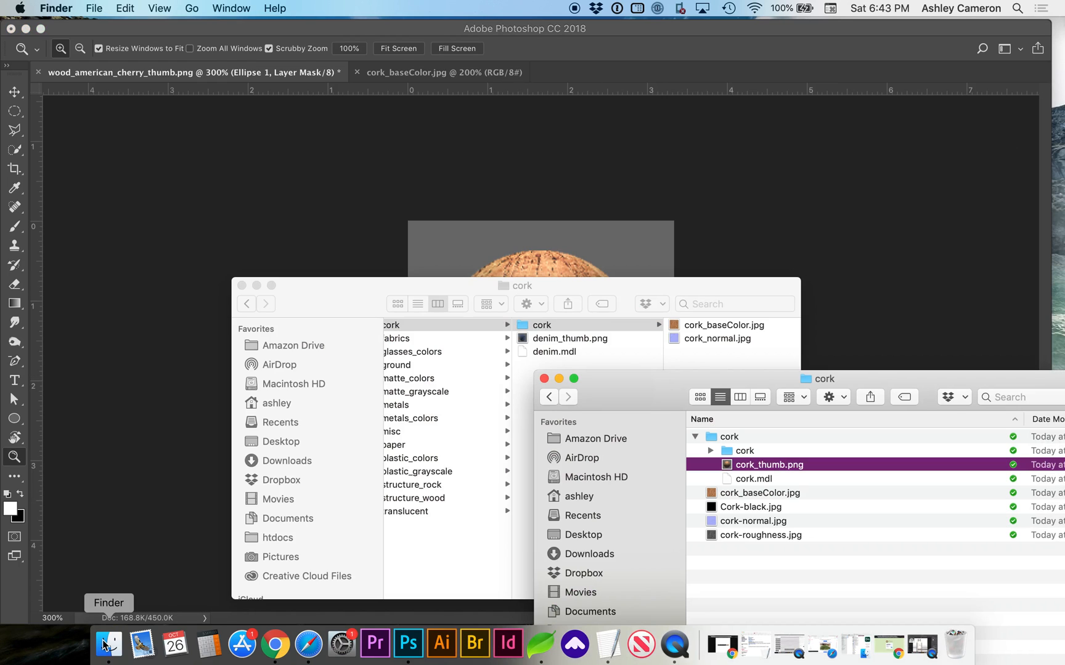
Step: Back in the column-view cork folder, drag denim_thumb.png to the Trash
{"action": "left_click", "coordinate": [350, 292]}
{"action": "left_click_drag", "start_coordinate": [350, 292], "coordinate": [466, 231]}
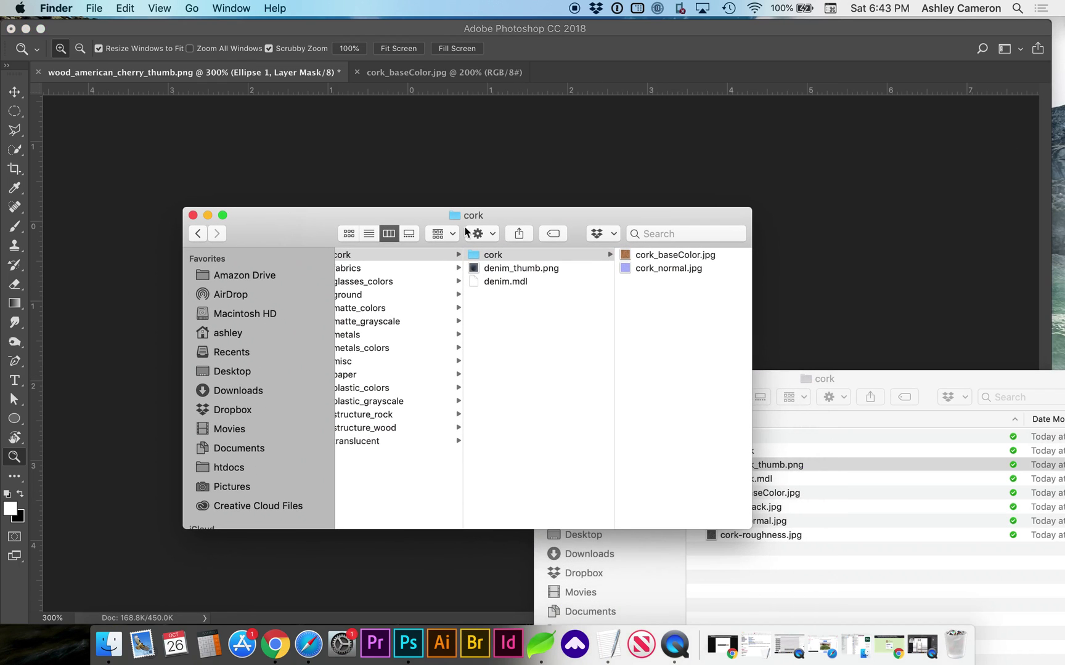
{"action": "left_click", "coordinate": [797, 378]}
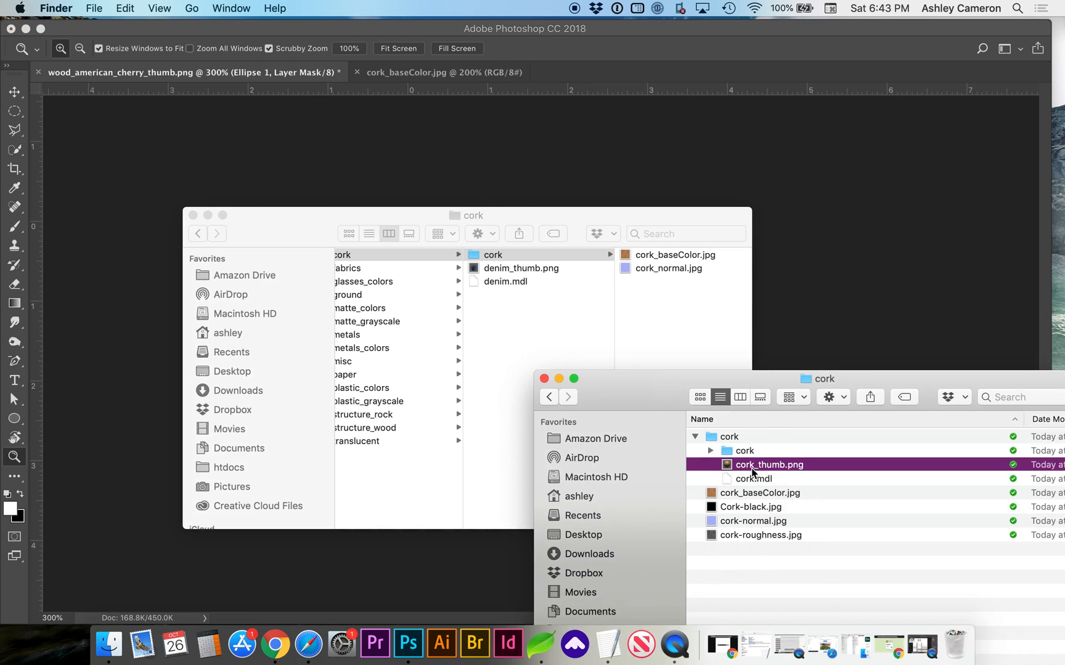
{"action": "left_click", "coordinate": [498, 333]}
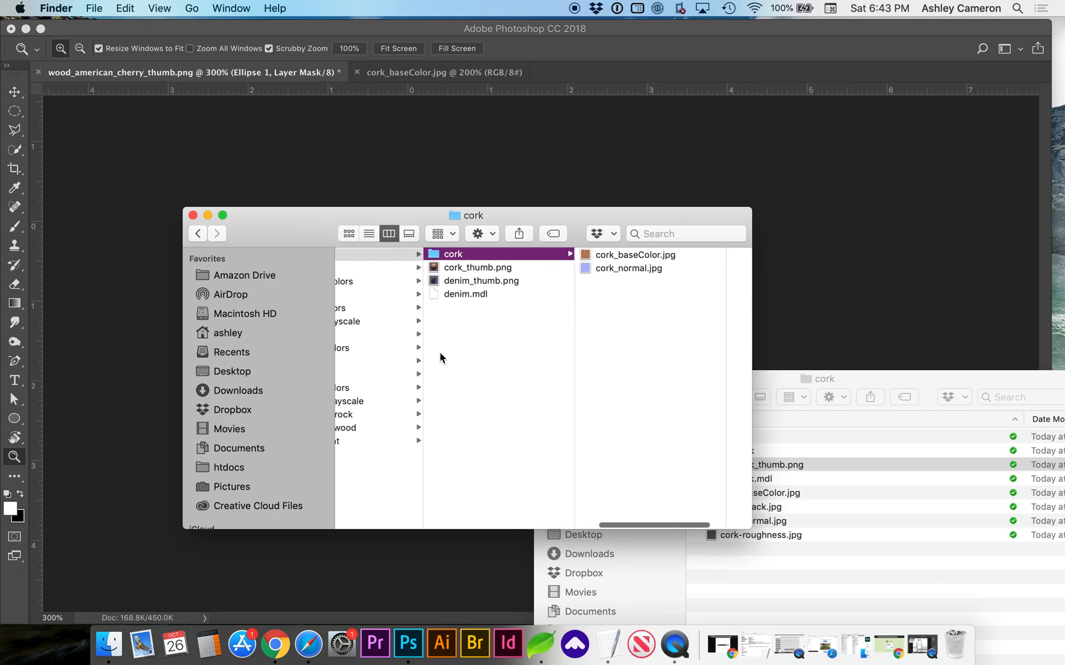
{"action": "left_click", "coordinate": [512, 283]}
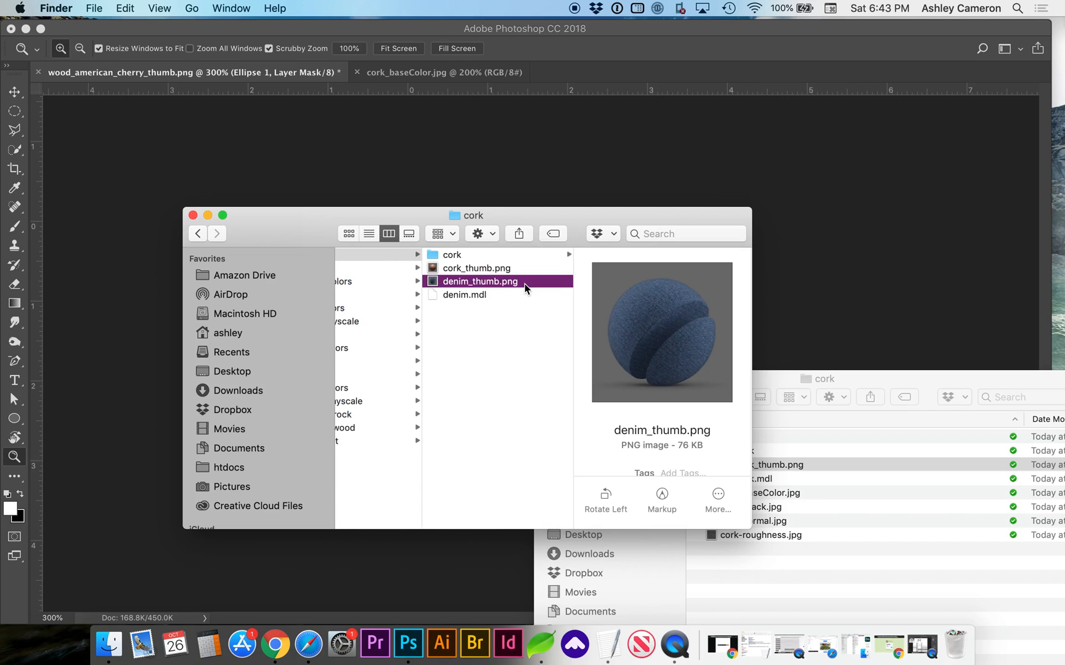
{"action": "left_click_drag", "start_coordinate": [515, 287], "coordinate": [956, 645]}
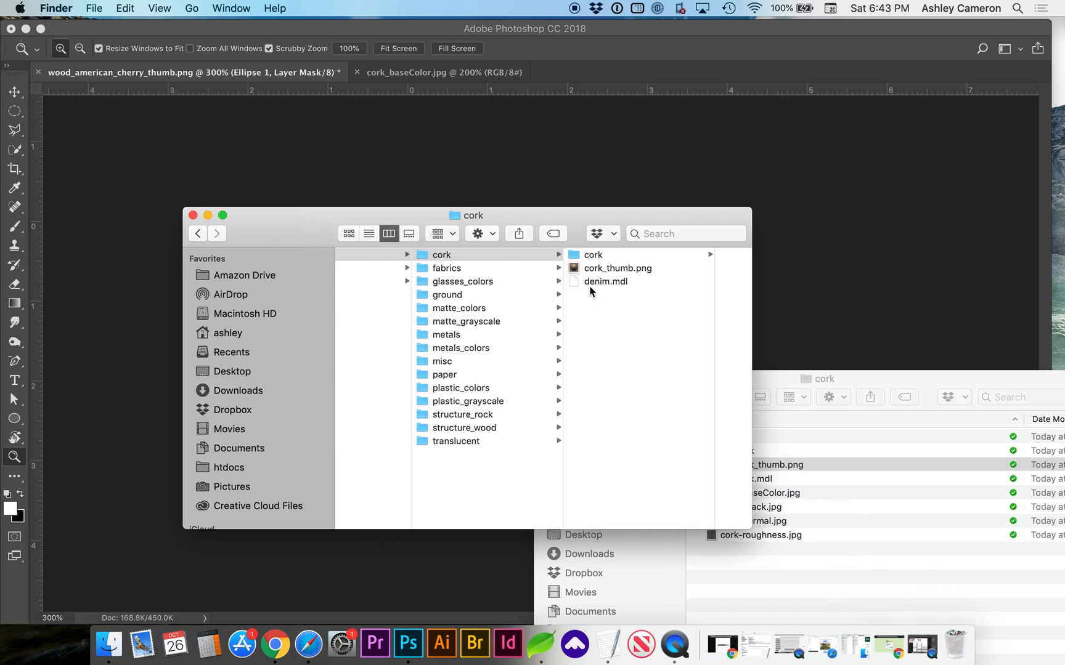
Step: Rename denim.mdl to cork.mdl and drop it onto Coda to open it
{"action": "left_click", "coordinate": [594, 284]}
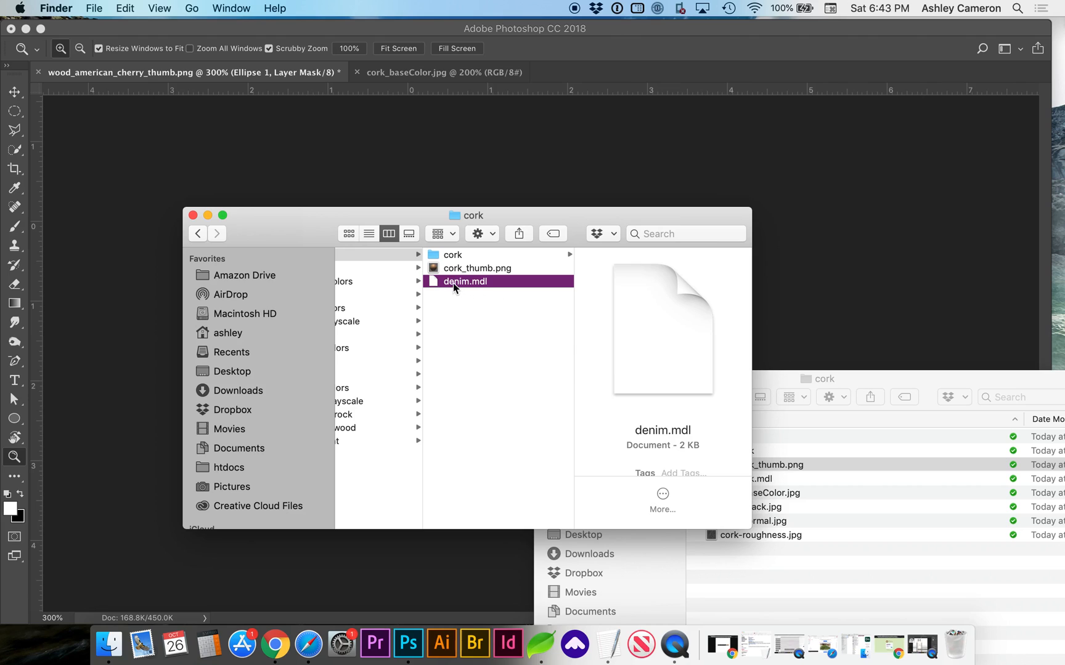
{"action": "scroll", "coordinate": [452, 283], "scroll_direction": "left", "scroll_amount": 5}
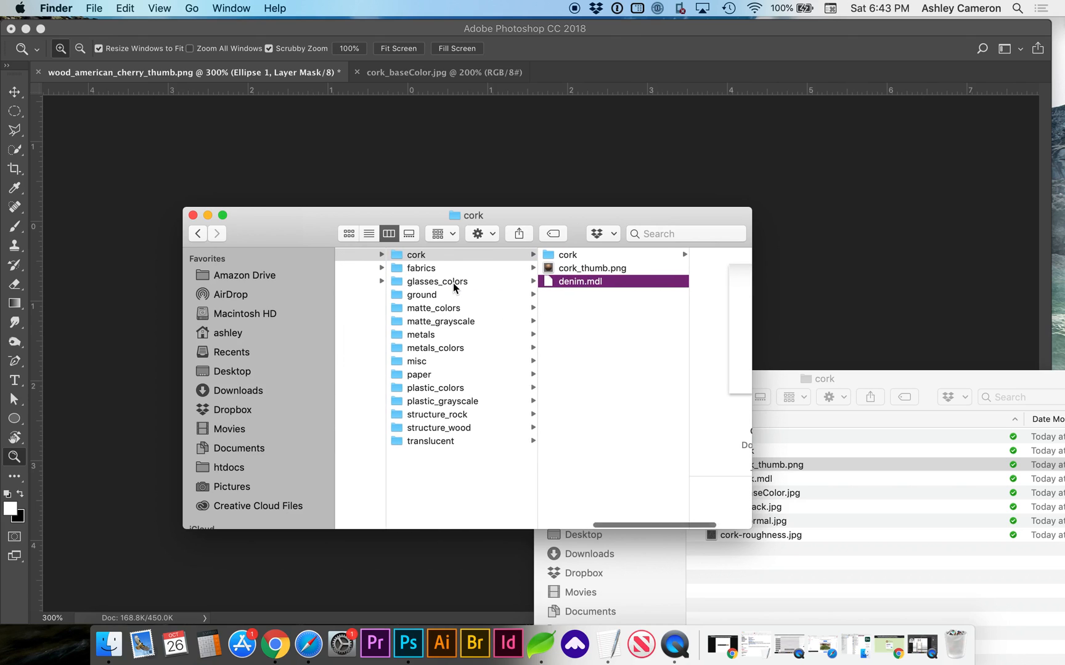
{"action": "left_click", "coordinate": [566, 281]}
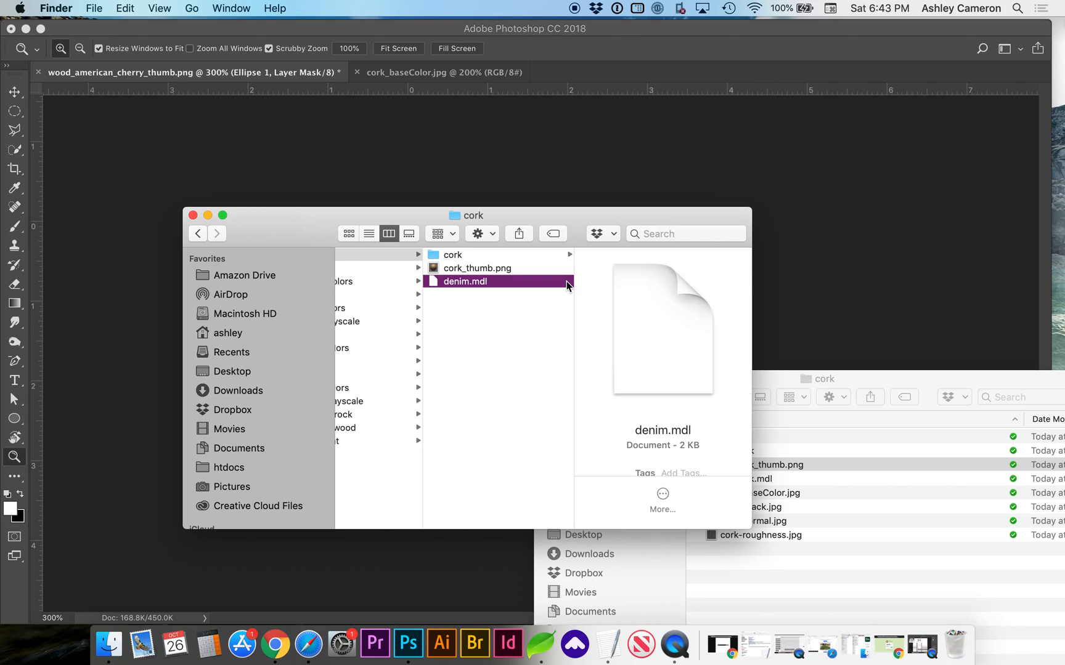
{"action": "type", "text": "cork"}
{"action": "key", "text": "Return"}
{"action": "left_click_drag", "start_coordinate": [467, 282], "coordinate": [542, 653]}
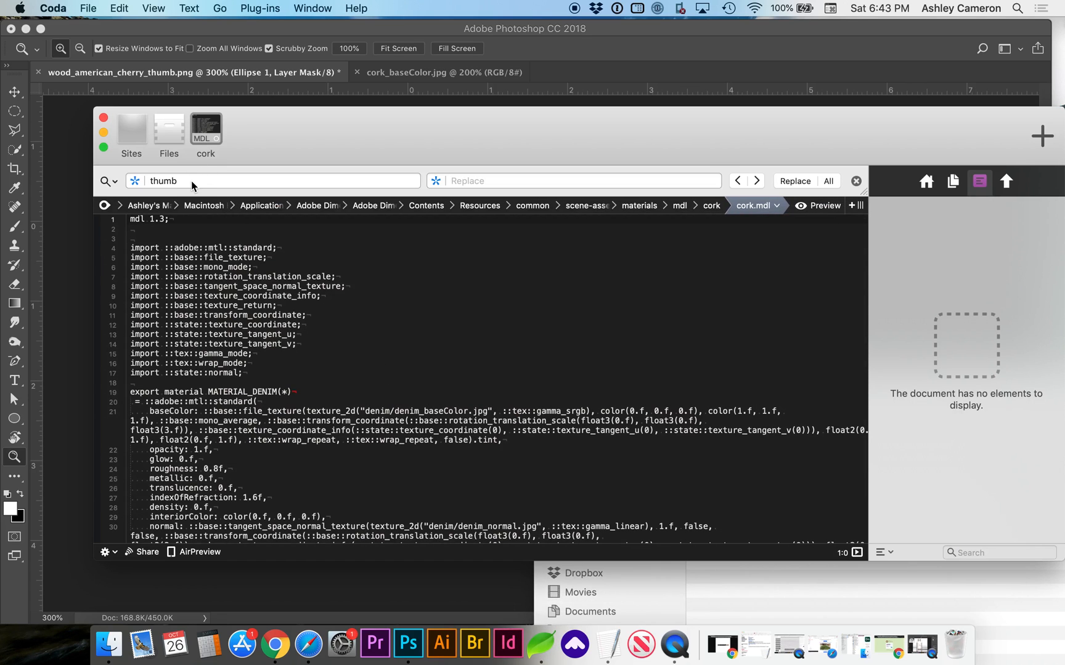
Step: Select the word denim in line 21 of cork.mdl and focus the search field
{"action": "double_click", "coordinate": [377, 409]}
{"action": "key", "text": "super+c"}
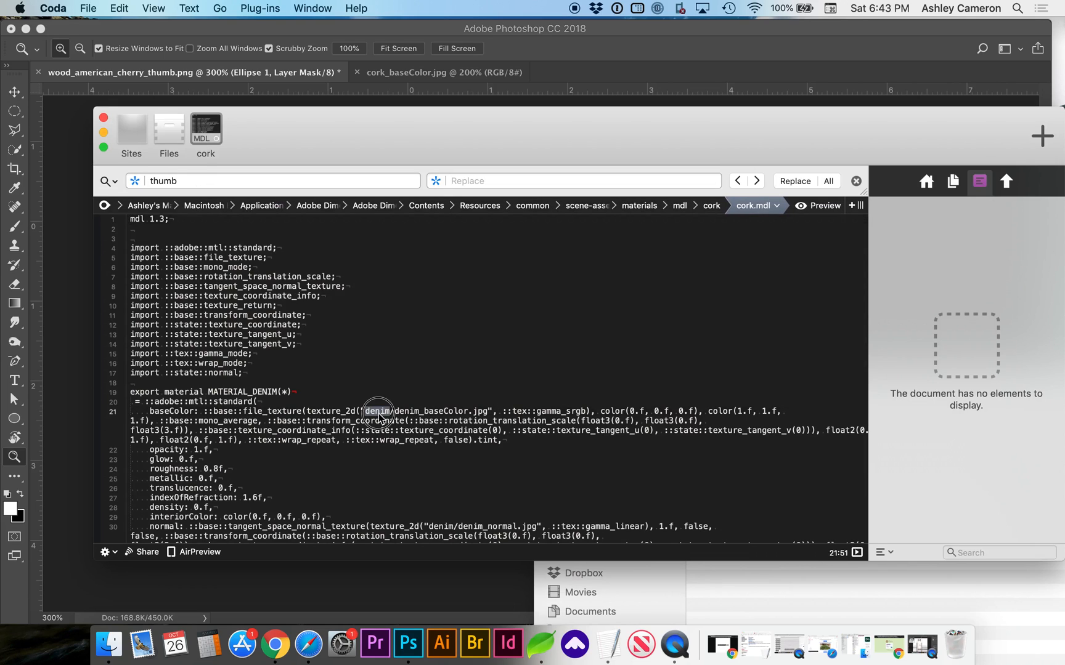
{"action": "scroll", "coordinate": [170, 307], "scroll_direction": "down", "scroll_amount": 1}
{"action": "scroll", "coordinate": [169, 306], "scroll_direction": "down", "scroll_amount": 1}
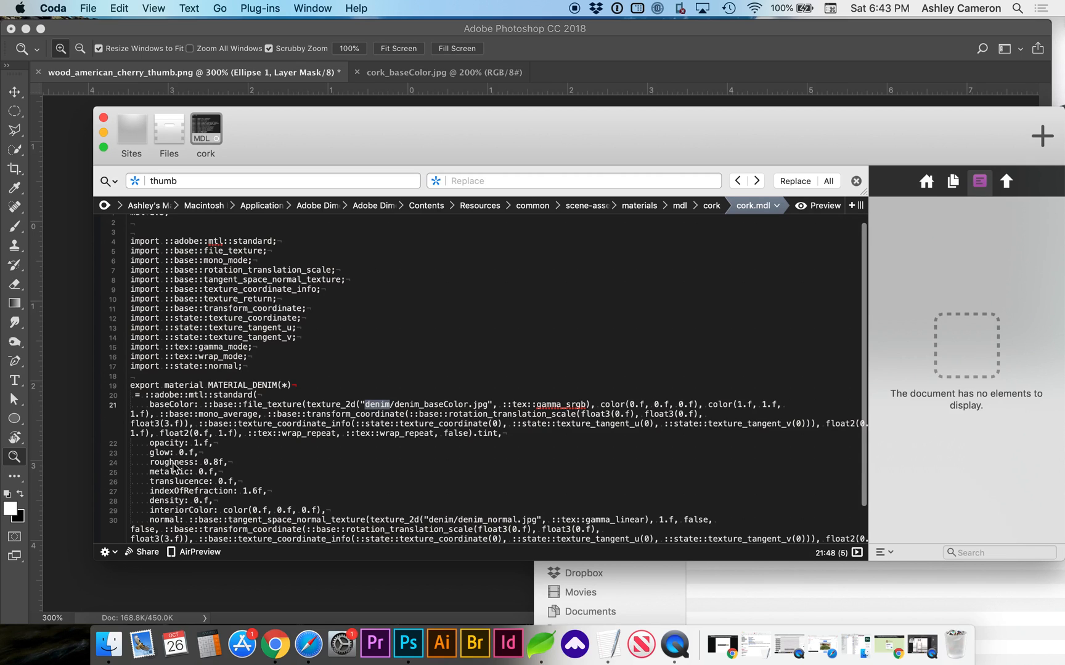
{"action": "scroll", "coordinate": [173, 468], "scroll_direction": "down", "scroll_amount": 1}
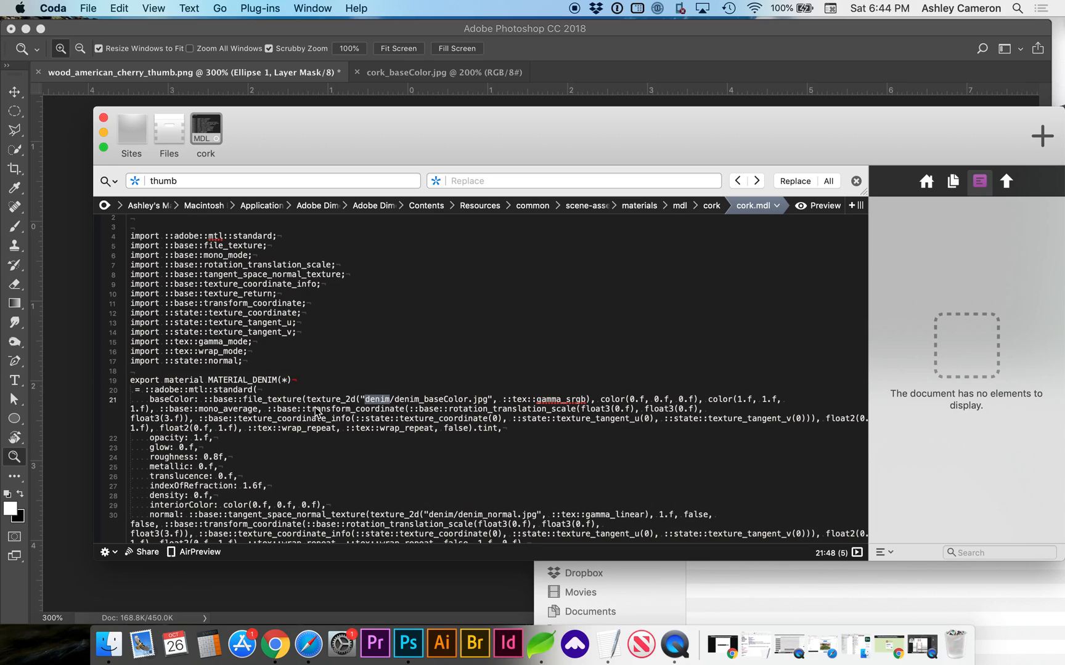
{"action": "left_click", "coordinate": [209, 183]}
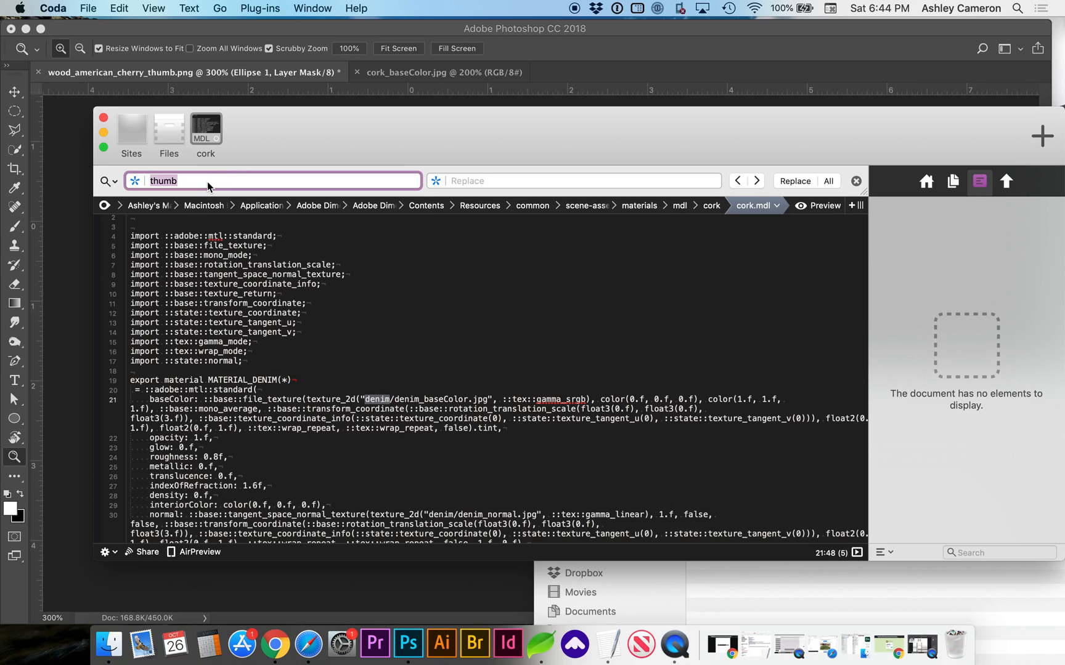
Step: Find denim, replace all occurrences with cork, and close the cork.mdl editor window
{"action": "key", "text": "super+v"}
{"action": "left_click", "coordinate": [455, 180]}
{"action": "type", "text": "co"}
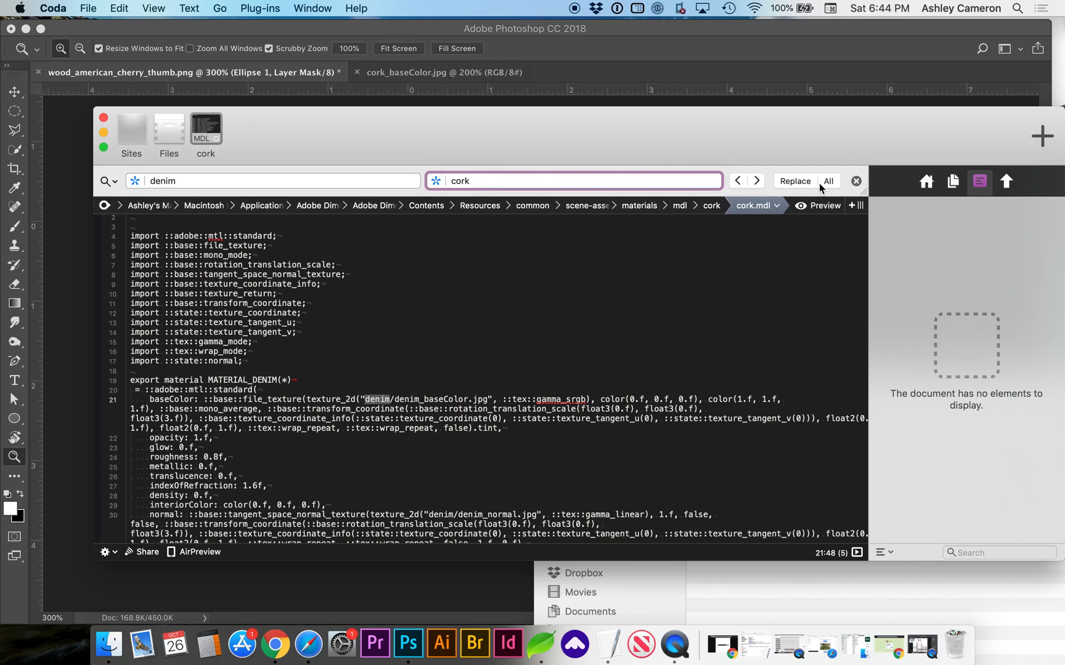
{"action": "left_click", "coordinate": [829, 181]}
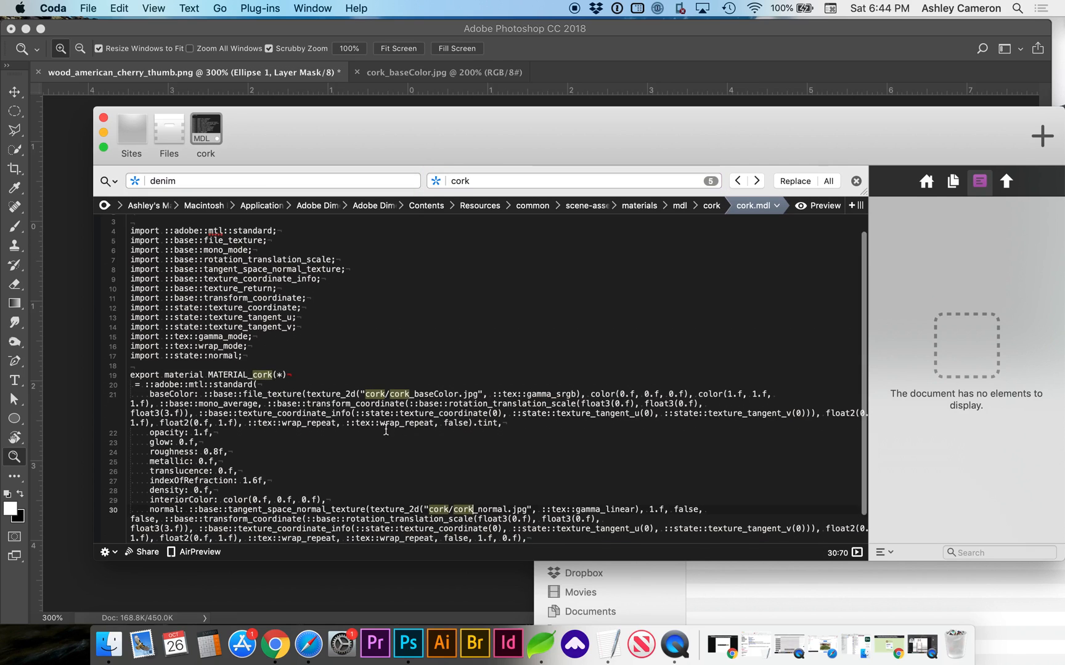
{"action": "scroll", "coordinate": [385, 430], "scroll_direction": "down", "scroll_amount": 1}
{"action": "scroll", "coordinate": [403, 488], "scroll_direction": "down", "scroll_amount": 2}
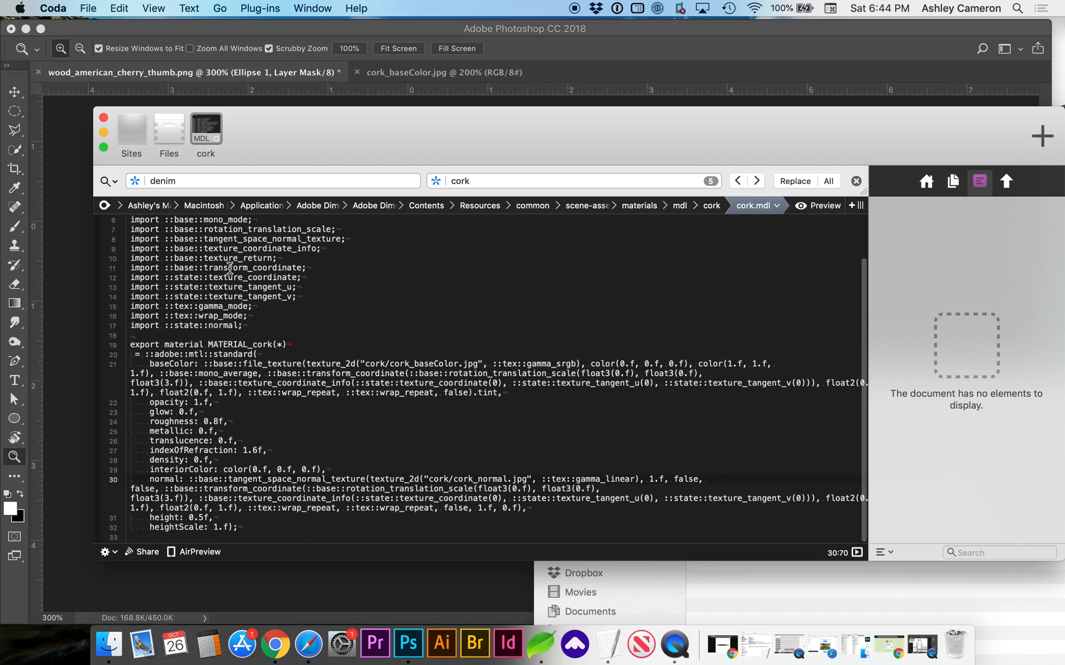
{"action": "left_click_drag", "start_coordinate": [200, 125], "coordinate": [102, 125]}
{"action": "left_click", "coordinate": [103, 118]}
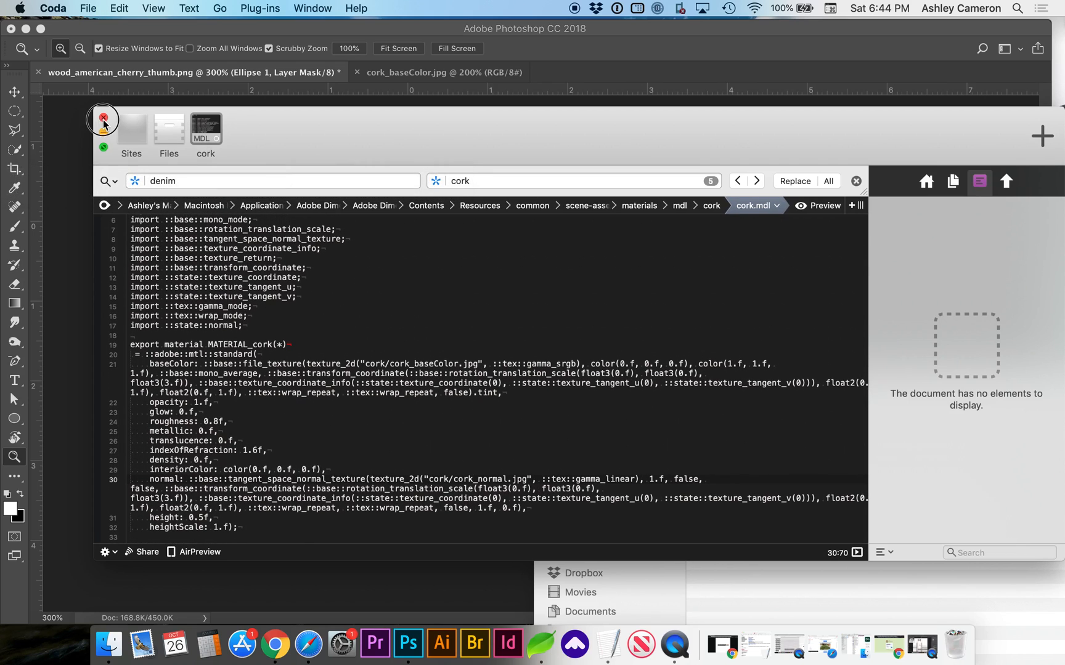
{"action": "scroll", "coordinate": [507, 336], "scroll_direction": "left", "scroll_amount": 5}
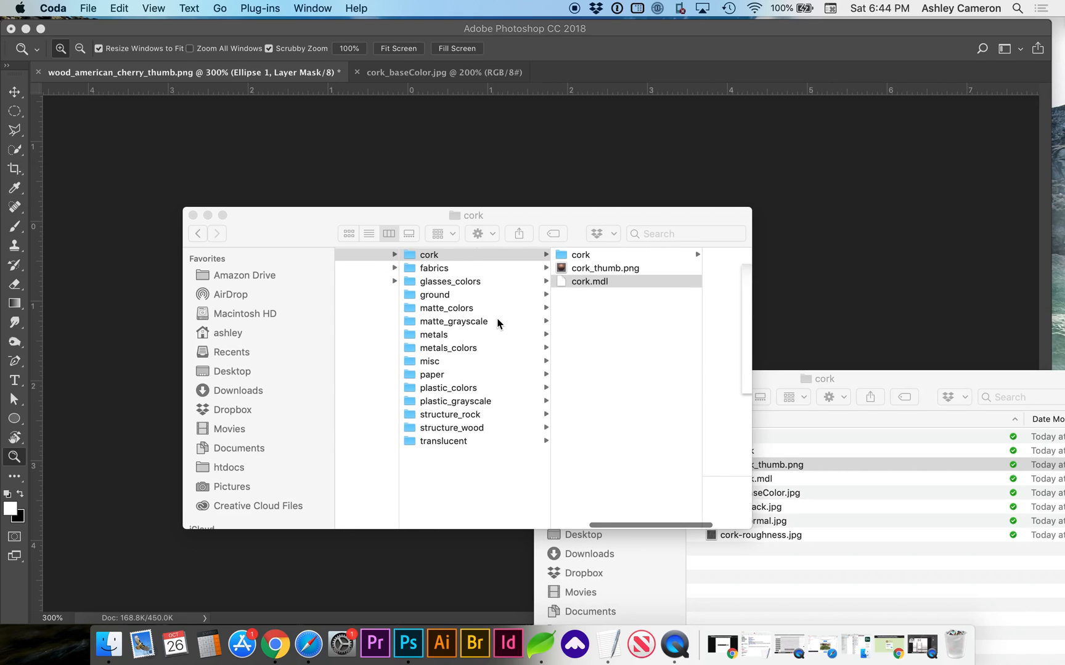
{"action": "scroll", "coordinate": [496, 296], "scroll_direction": "left", "scroll_amount": 3}
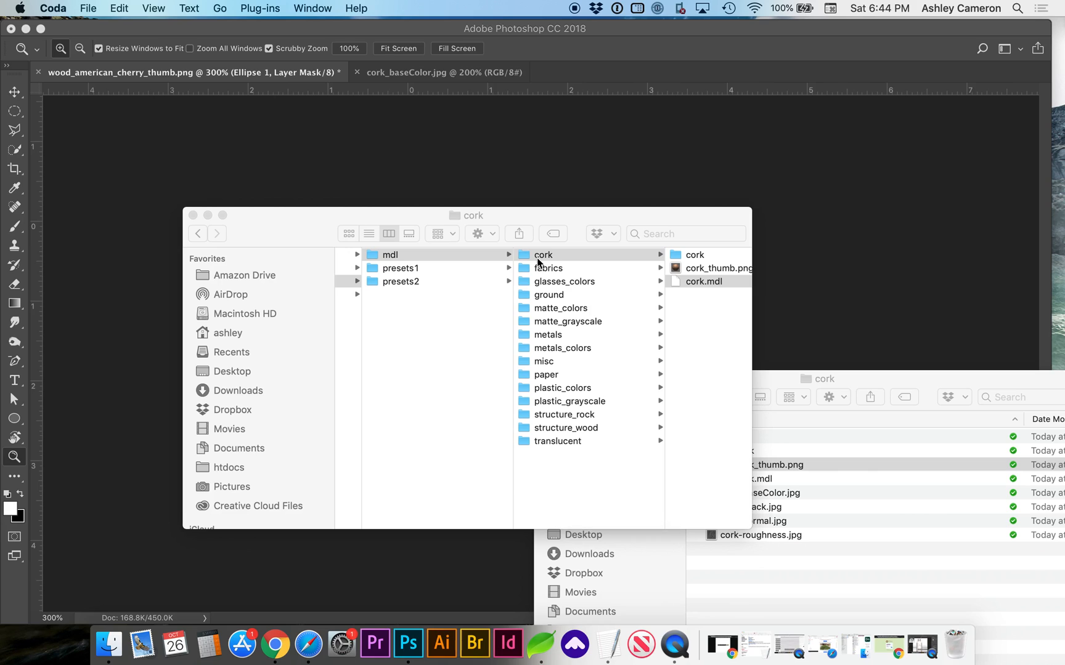
{"action": "scroll", "coordinate": [607, 276], "scroll_direction": "right", "scroll_amount": 3}
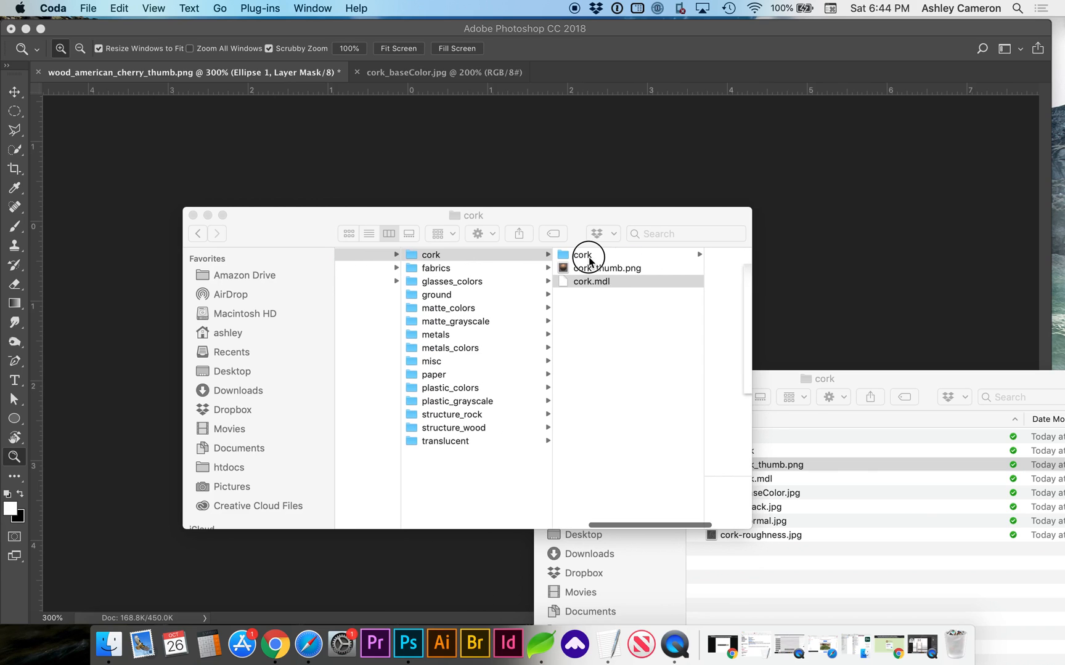
Step: Inspect the cork material folder and its texture subfolder contents in Finder
{"action": "left_click", "coordinate": [589, 260]}
{"action": "left_click", "coordinate": [586, 257]}
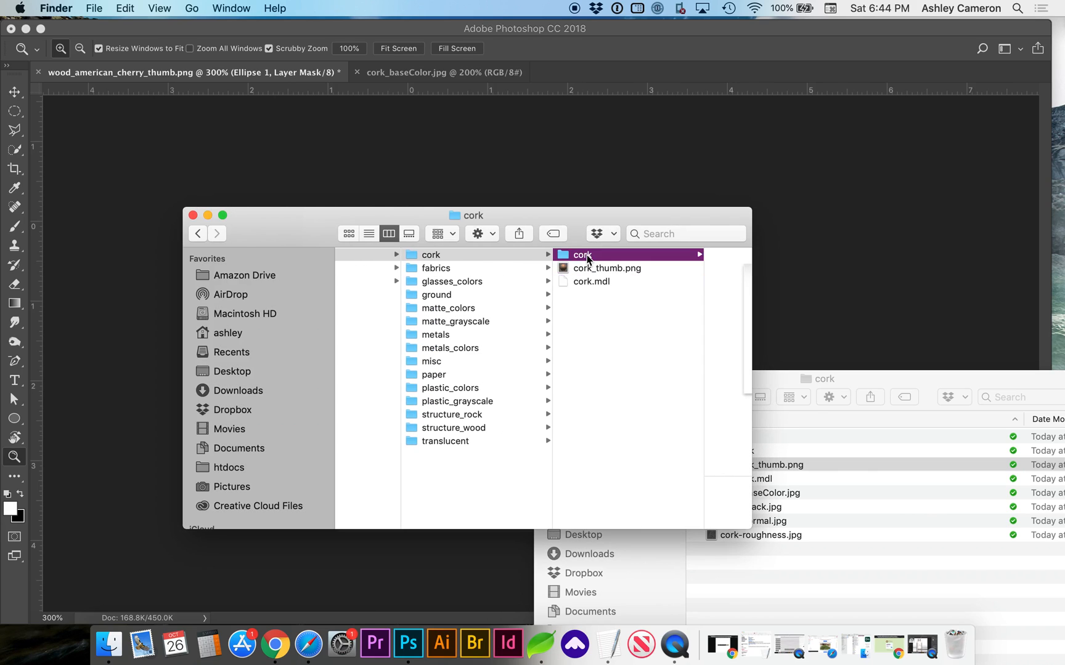
{"action": "scroll", "coordinate": [569, 329], "scroll_direction": "left", "scroll_amount": 3}
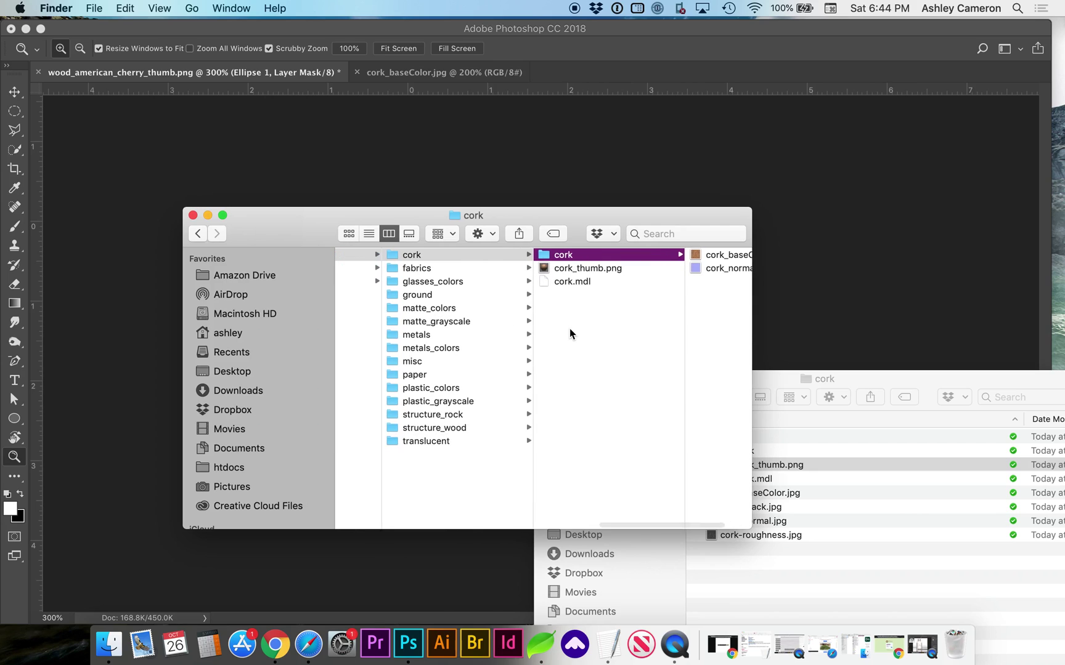
{"action": "left_click", "coordinate": [395, 254]}
{"action": "scroll", "coordinate": [459, 359], "scroll_direction": "left", "scroll_amount": 2}
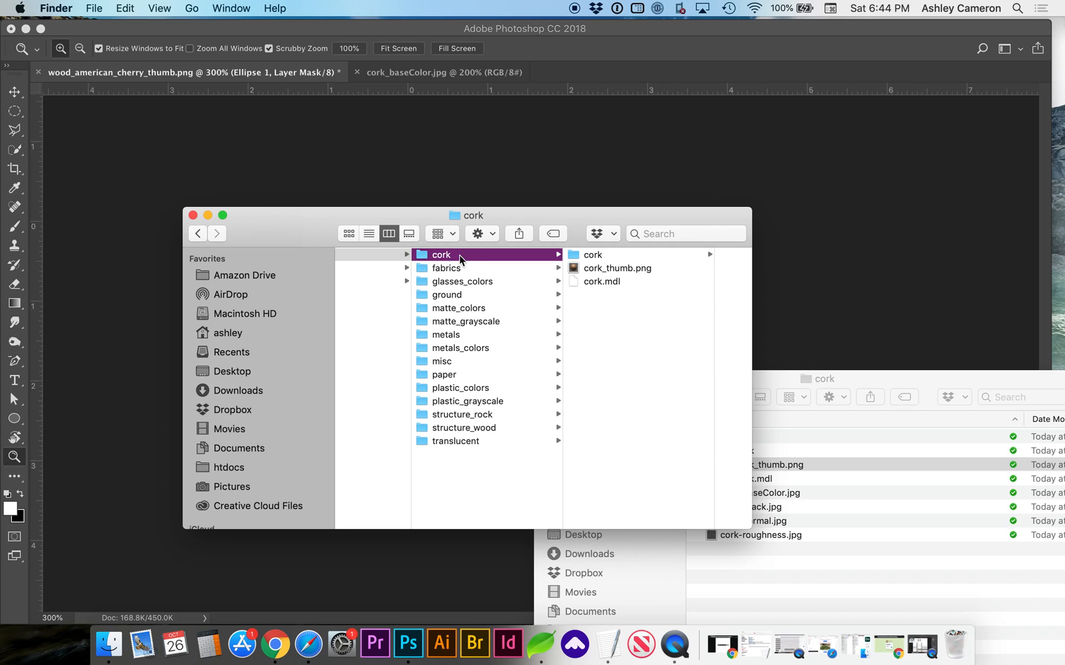
{"action": "key", "text": "Right"}
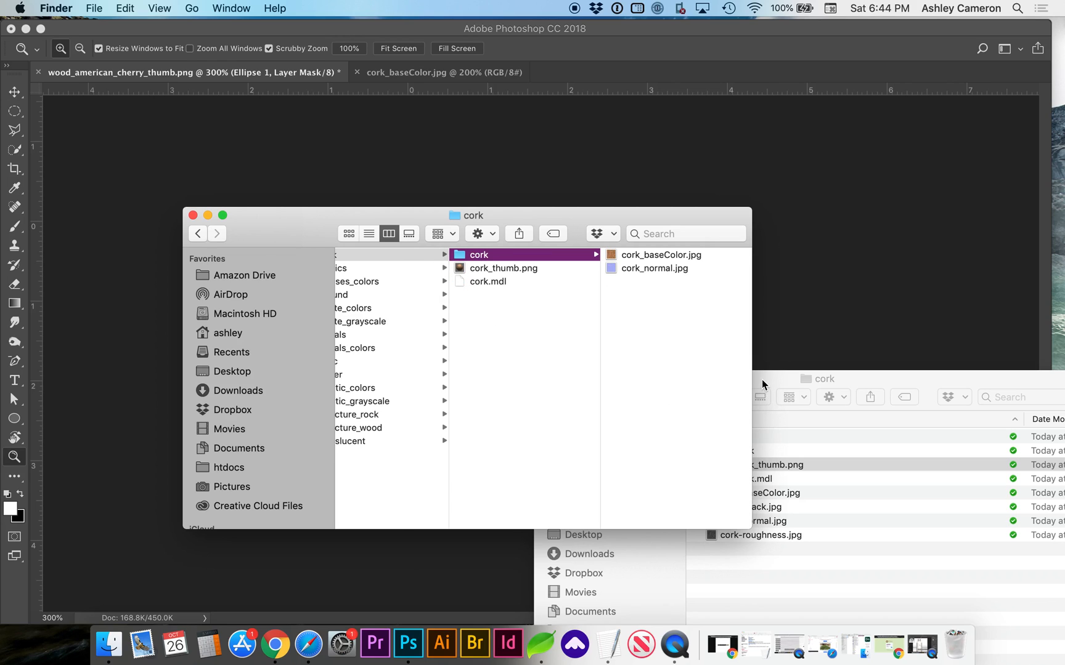
Step: Select the top cork folder in the list view and bring up Launchpad
{"action": "left_click", "coordinate": [763, 380]}
{"action": "left_click", "coordinate": [716, 437]}
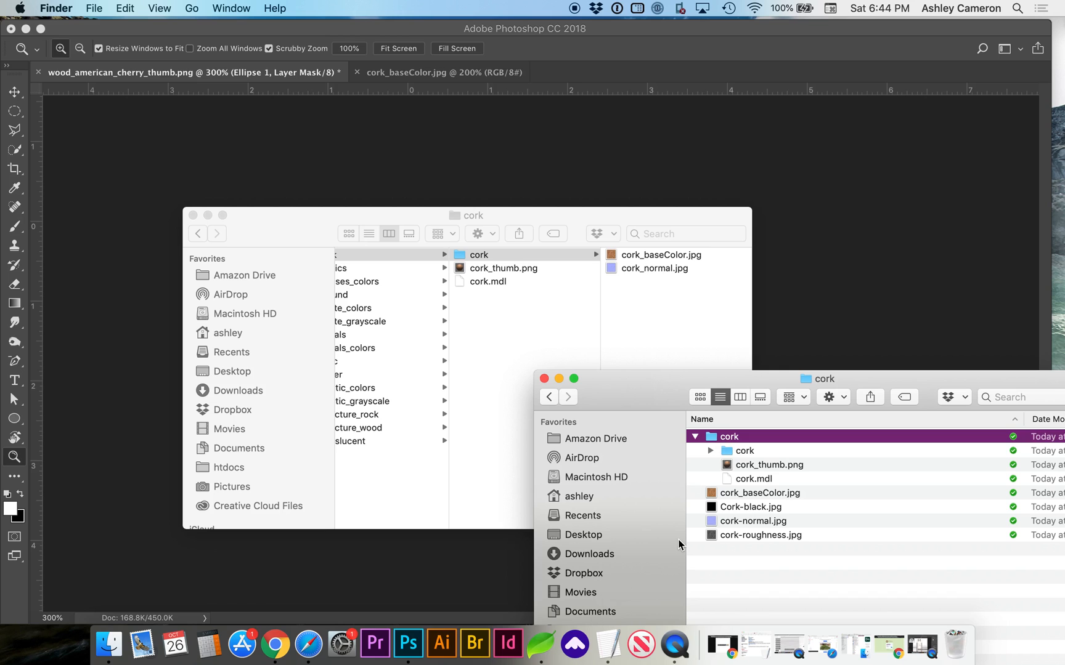
{"action": "key", "text": "F4"}
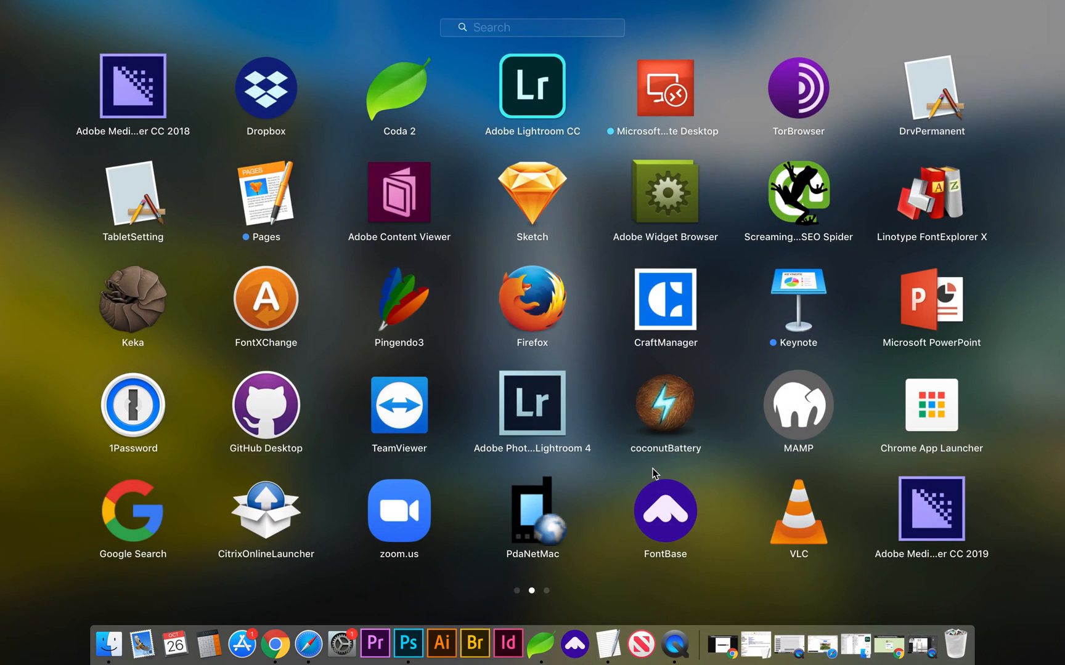
{"action": "type", "text": "dim"}
Step: Launch Adobe Dimension CC with an empty scene and show the Models library
{"action": "key", "text": "Return"}
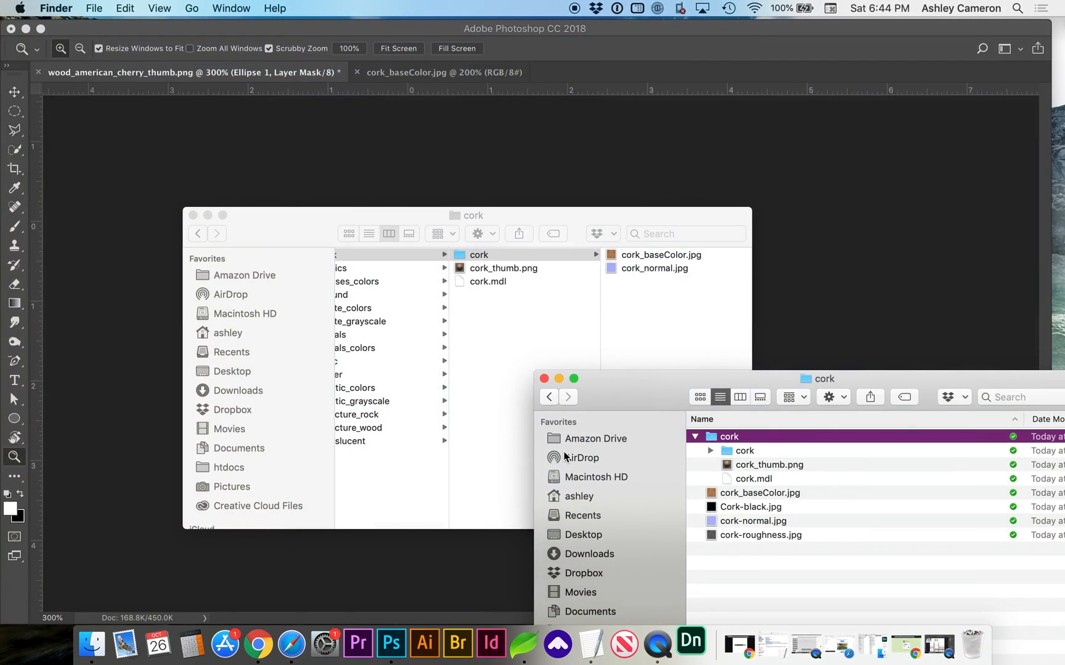
{"action": "scroll", "coordinate": [94, 300], "scroll_direction": "down", "scroll_amount": 2}
{"action": "scroll", "coordinate": [95, 300], "scroll_direction": "down", "scroll_amount": 5}
{"action": "scroll", "coordinate": [95, 300], "scroll_direction": "down", "scroll_amount": 3}
{"action": "scroll", "coordinate": [94, 300], "scroll_direction": "down", "scroll_amount": 3}
{"action": "scroll", "coordinate": [94, 300], "scroll_direction": "down", "scroll_amount": 4}
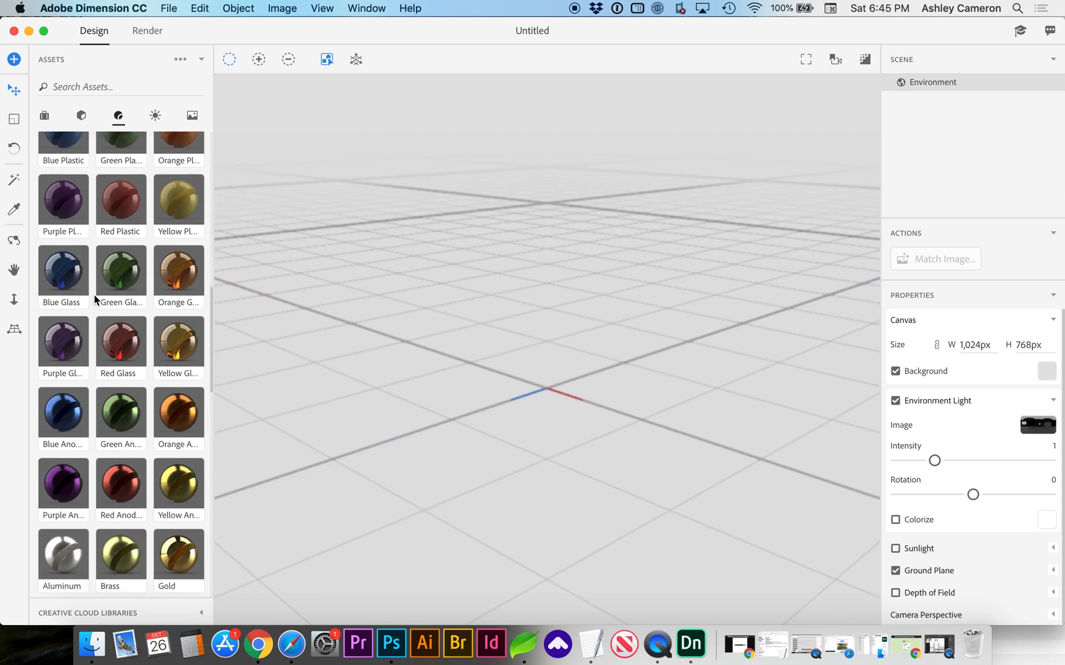
{"action": "scroll", "coordinate": [95, 300], "scroll_direction": "down", "scroll_amount": 3}
{"action": "scroll", "coordinate": [95, 300], "scroll_direction": "down", "scroll_amount": 2}
{"action": "scroll", "coordinate": [95, 300], "scroll_direction": "down", "scroll_amount": 4}
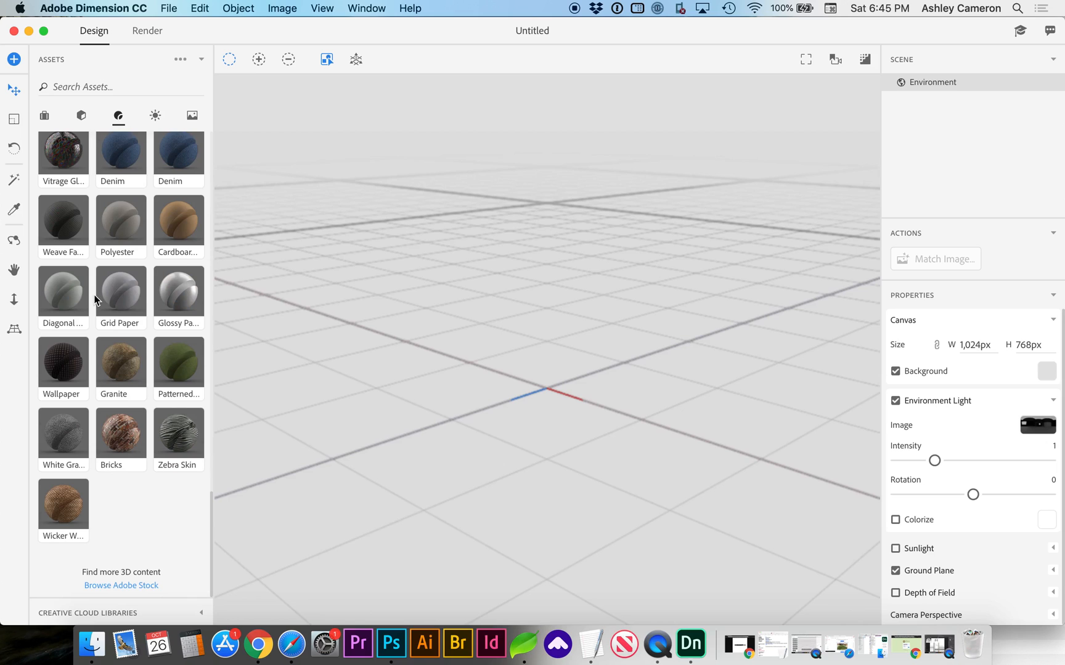
{"action": "scroll", "coordinate": [95, 300], "scroll_direction": "up", "scroll_amount": 15}
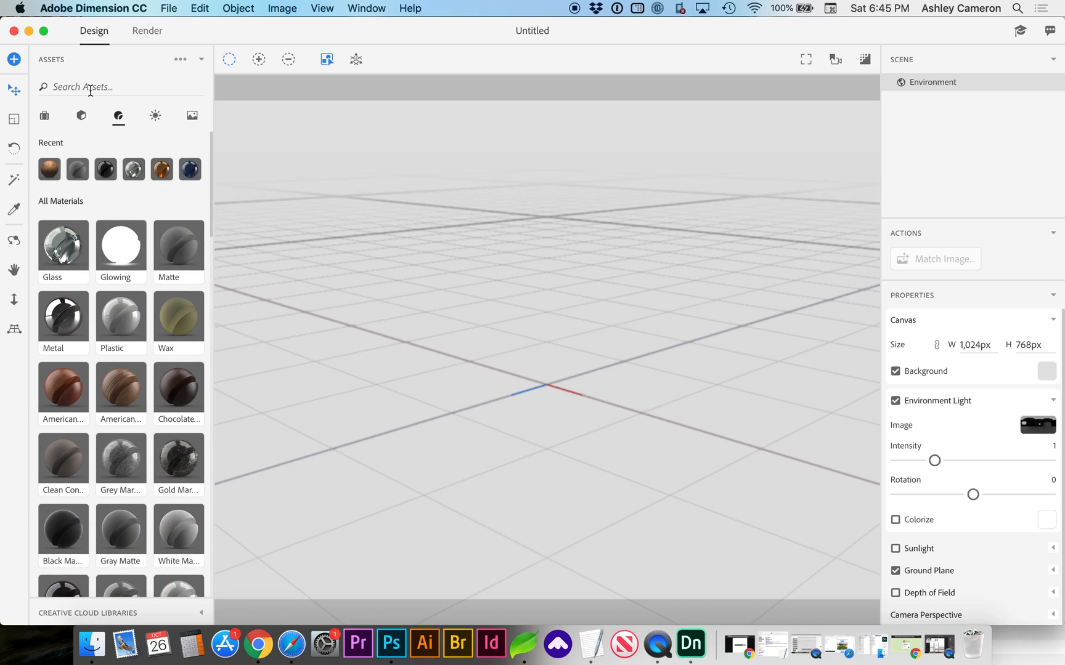
{"action": "left_click", "coordinate": [81, 114]}
Step: Place a Cube Box in the scene and return to the Materials library
{"action": "left_click_drag", "start_coordinate": [64, 387], "coordinate": [528, 387]}
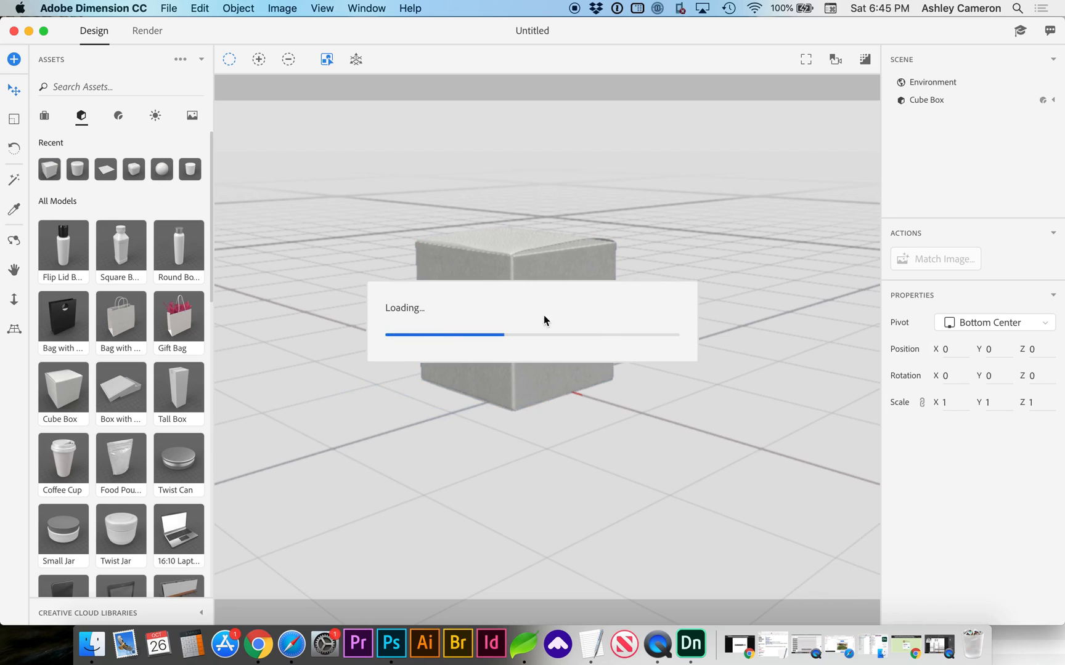
{"action": "left_click", "coordinate": [119, 116]}
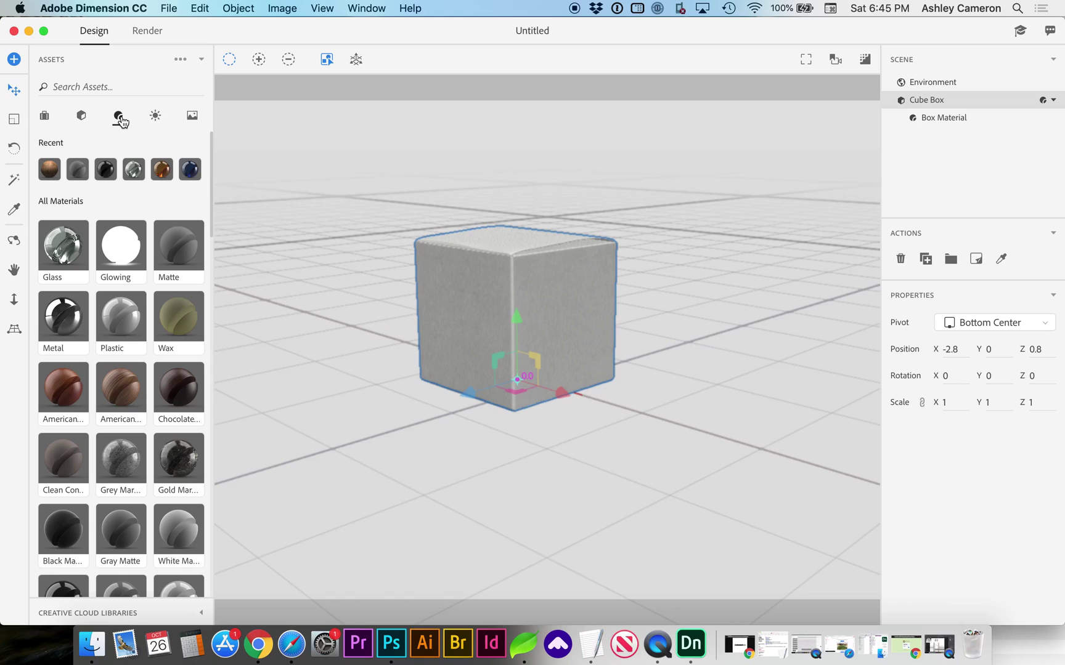
Step: Import cork.mdl from the cork folder via Place Material on Selection onto the cube
{"action": "left_click", "coordinate": [173, 10]}
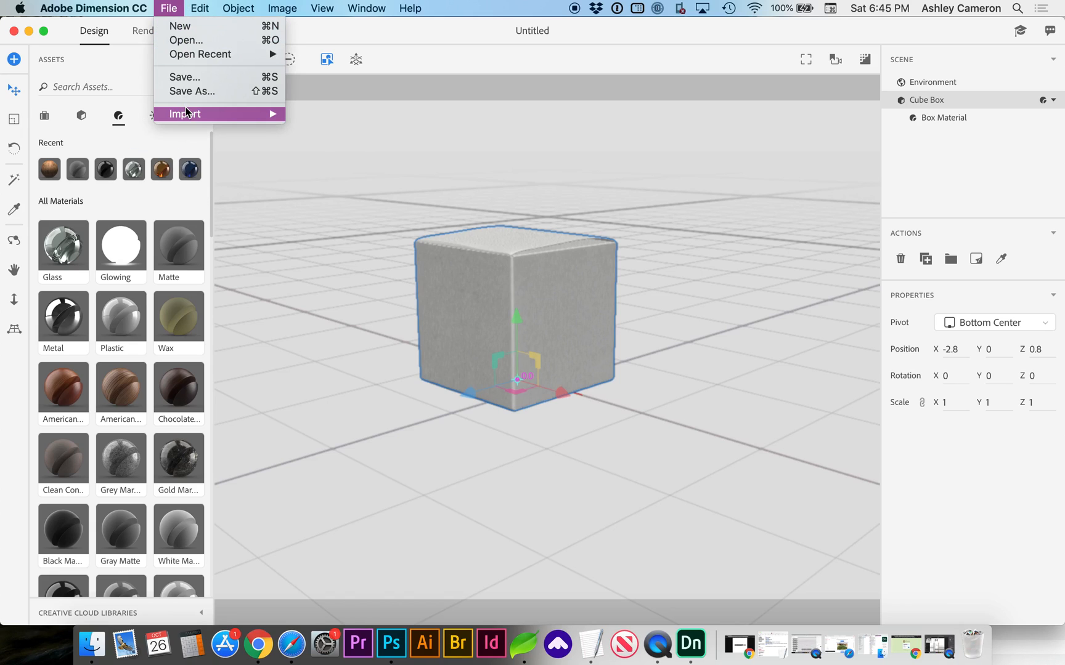
{"action": "mouse_move", "coordinate": [219, 114]}
{"action": "left_click", "coordinate": [328, 130]}
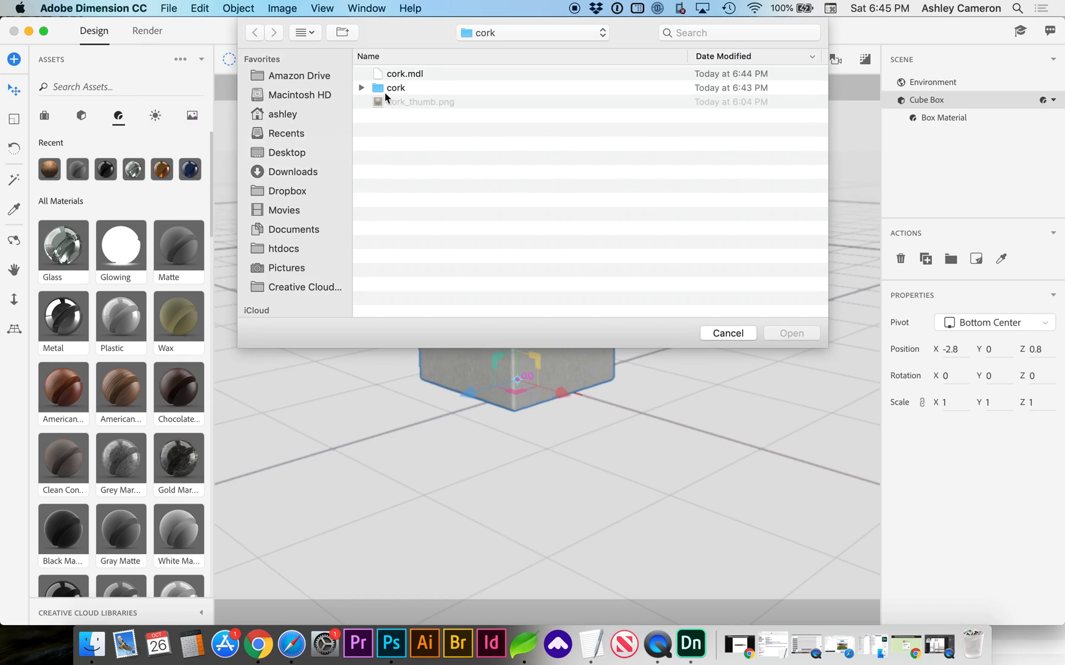
{"action": "left_click", "coordinate": [517, 33]}
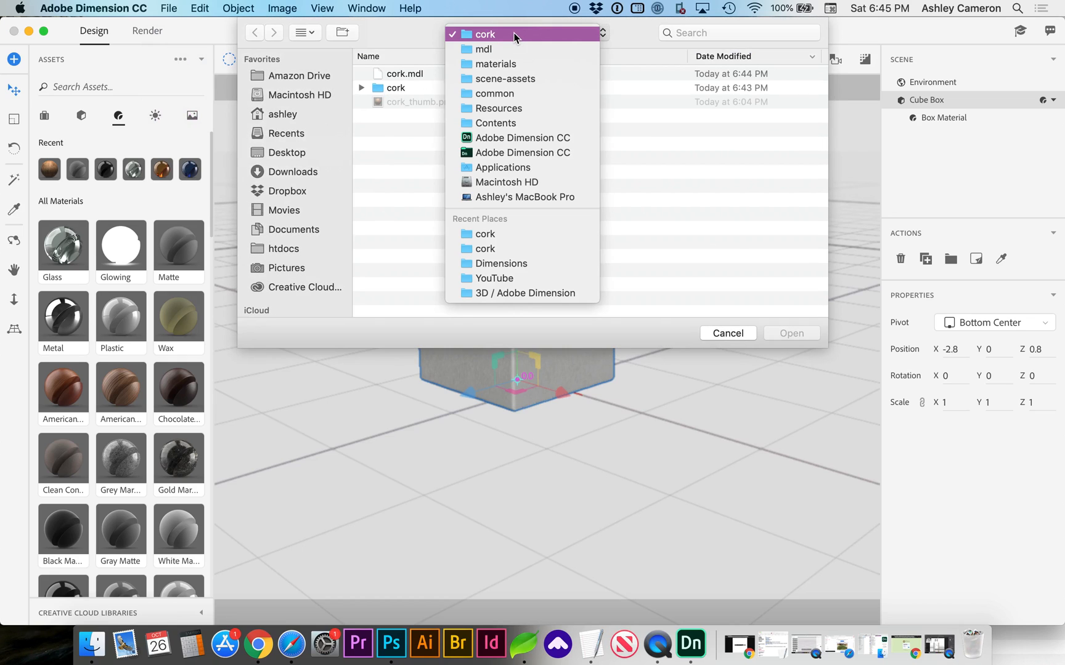
{"action": "left_click", "coordinate": [514, 35]}
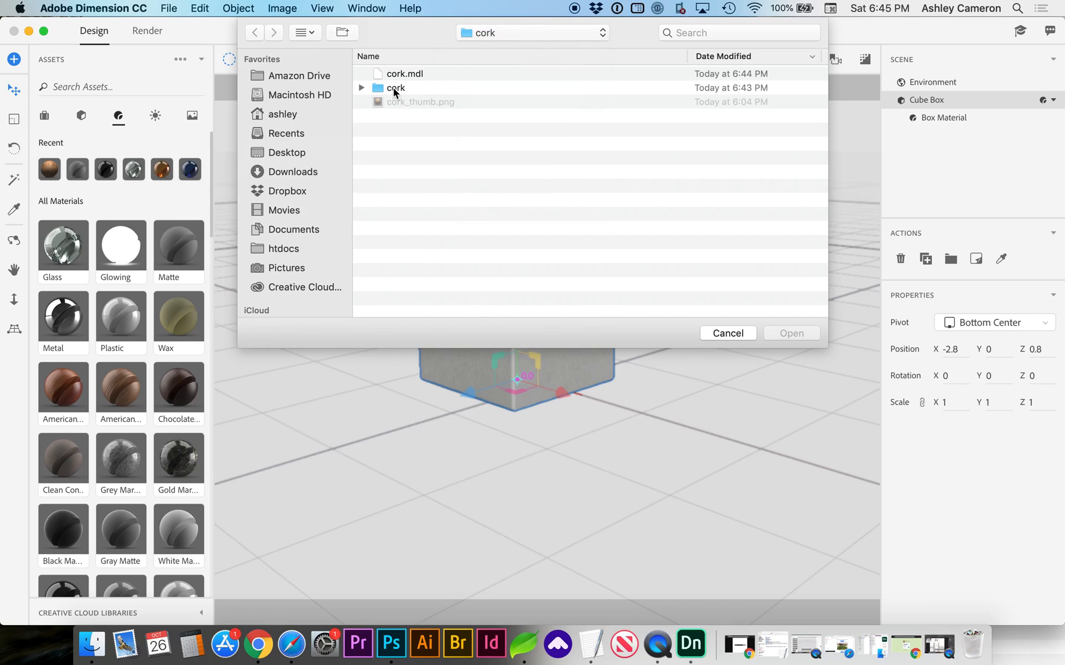
{"action": "left_click", "coordinate": [389, 79]}
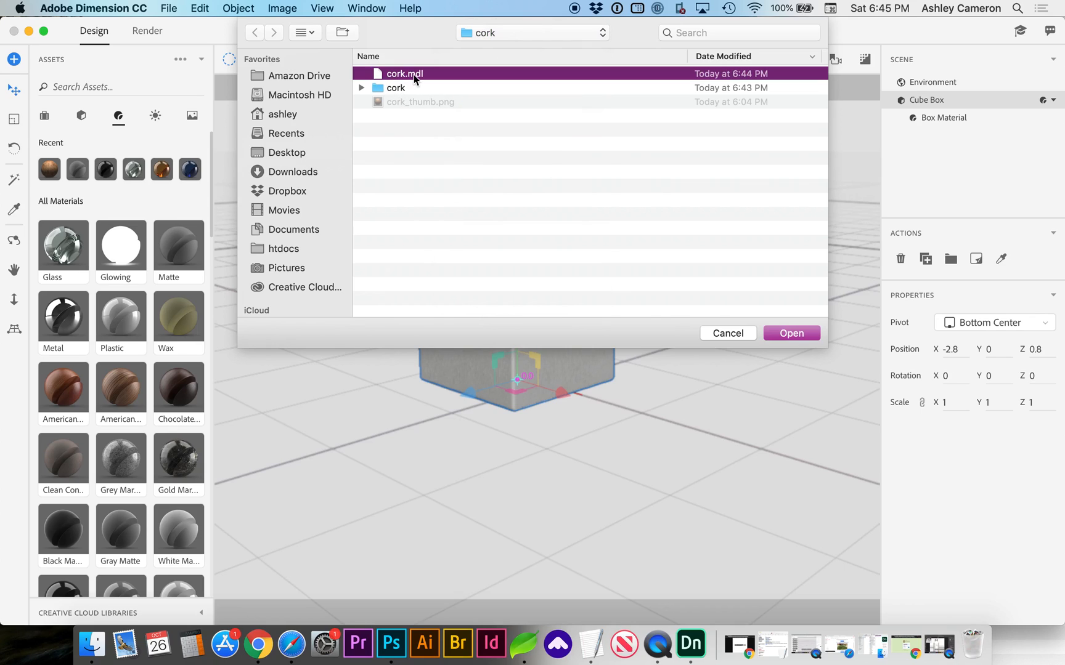
{"action": "left_click", "coordinate": [787, 333]}
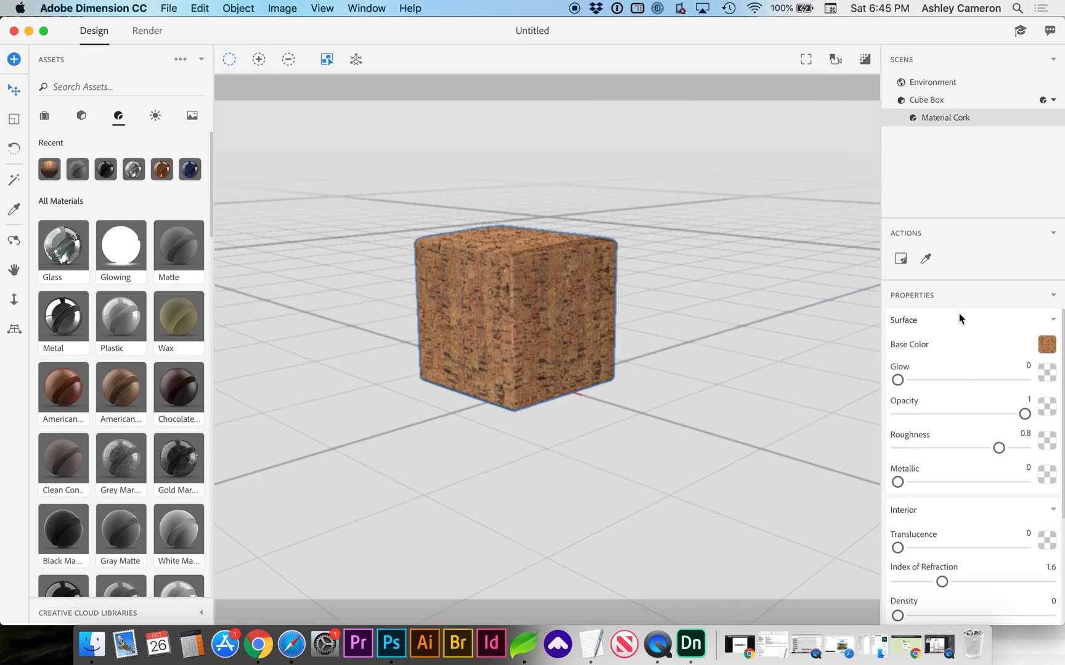
{"action": "scroll", "coordinate": [959, 346], "scroll_direction": "down", "scroll_amount": 1}
{"action": "scroll", "coordinate": [959, 346], "scroll_direction": "up", "scroll_amount": 1}
{"action": "scroll", "coordinate": [998, 357], "scroll_direction": "down", "scroll_amount": 1}
{"action": "scroll", "coordinate": [998, 359], "scroll_direction": "down", "scroll_amount": 4}
{"action": "scroll", "coordinate": [998, 358], "scroll_direction": "down", "scroll_amount": 1}
{"action": "scroll", "coordinate": [998, 355], "scroll_direction": "down", "scroll_amount": 1}
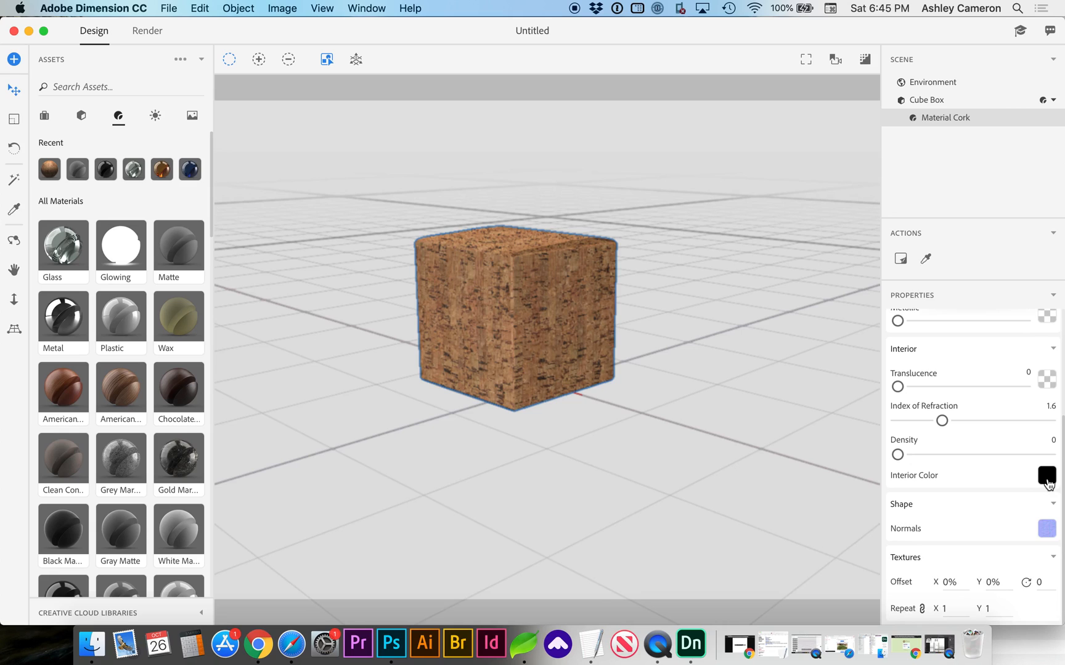
{"action": "scroll", "coordinate": [1014, 509], "scroll_direction": "up", "scroll_amount": 3}
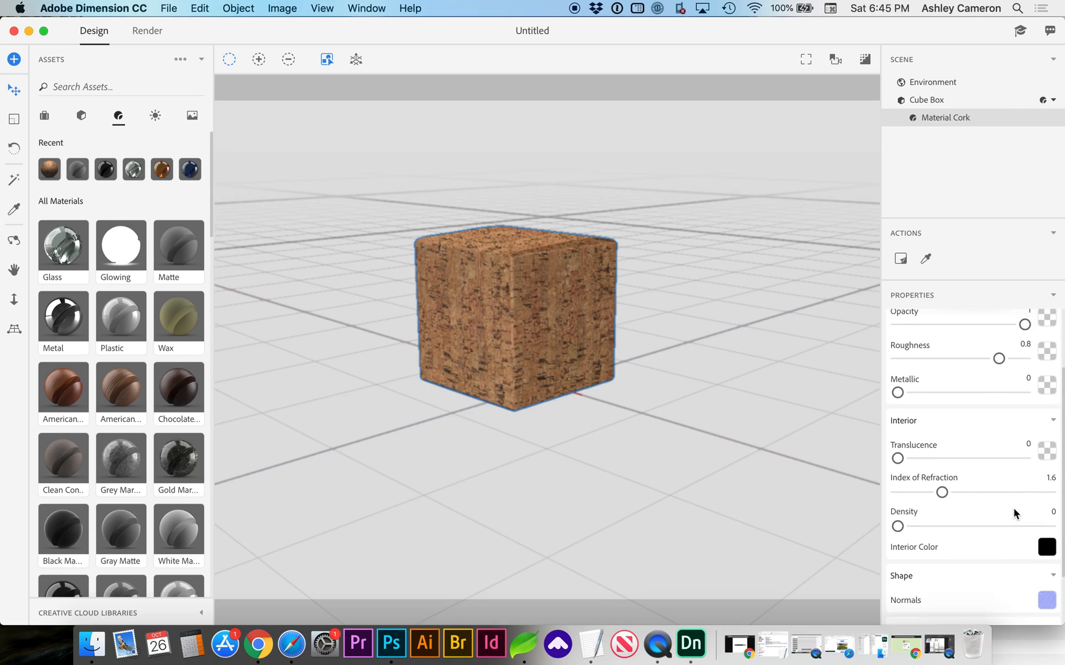
{"action": "scroll", "coordinate": [1014, 508], "scroll_direction": "up", "scroll_amount": 1}
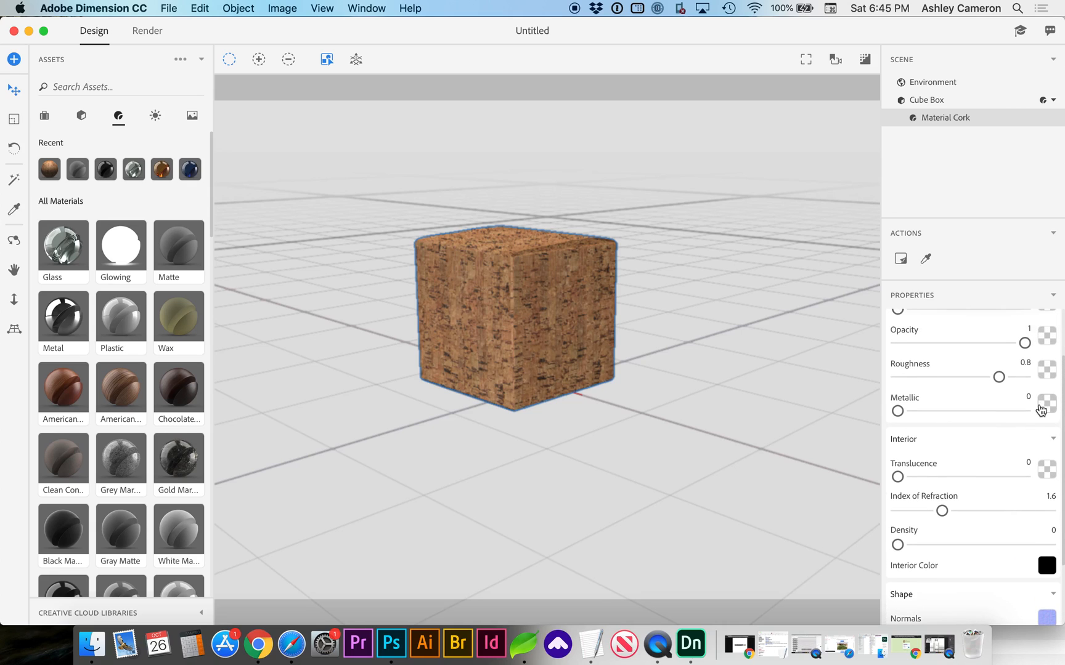
{"action": "scroll", "coordinate": [1042, 404], "scroll_direction": "up", "scroll_amount": 2}
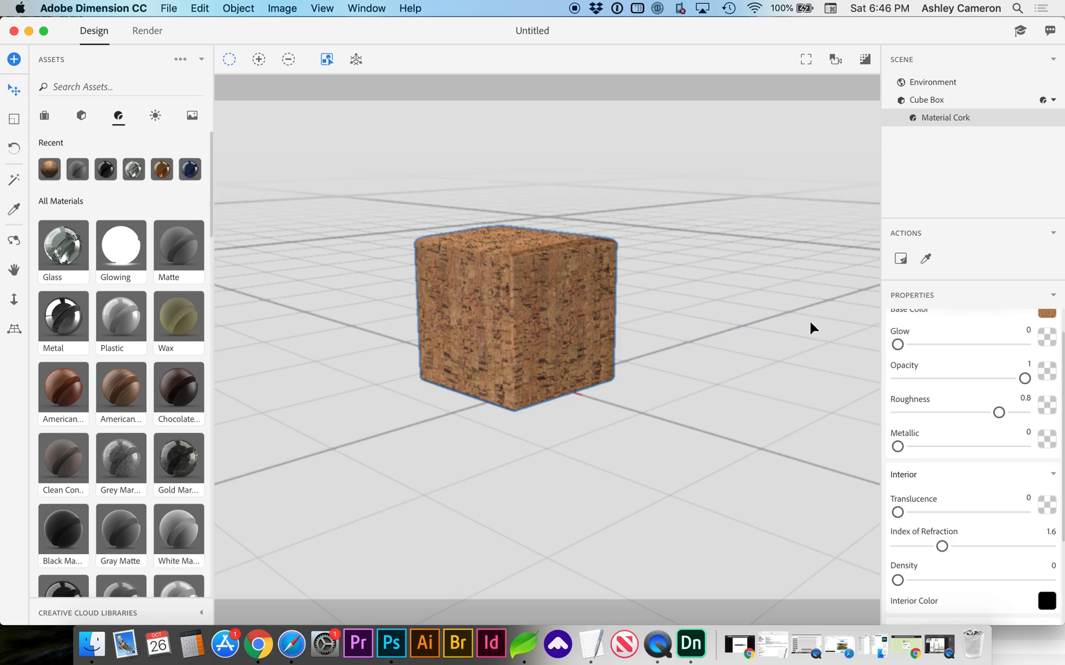
{"action": "scroll", "coordinate": [986, 380], "scroll_direction": "down", "scroll_amount": 3}
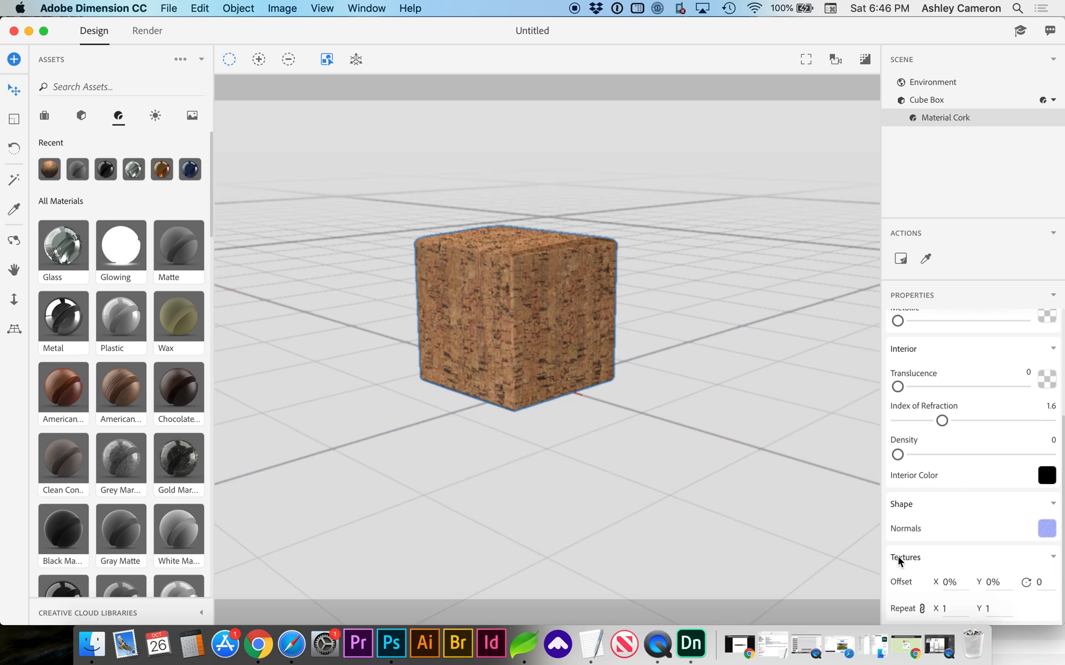
Step: Set Material Cork's texture repeat to 1.1 on both linked axes after trying smaller values
{"action": "left_click", "coordinate": [946, 608]}
{"action": "type", "text": "0.7"}
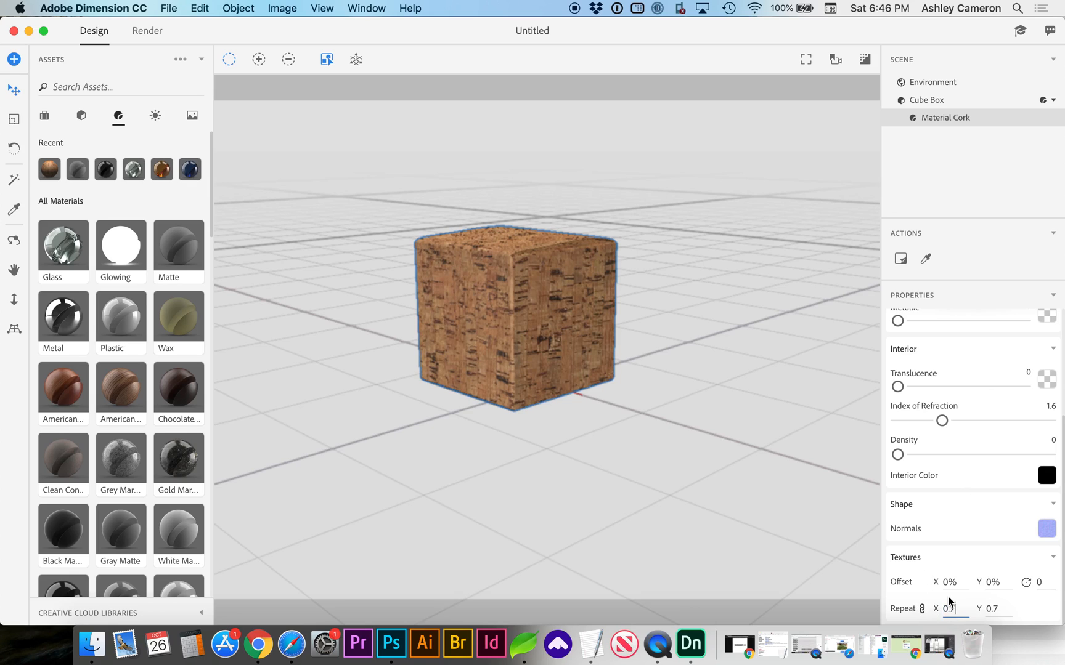
{"action": "key", "text": "BackSpace"}
{"action": "type", "text": "2"}
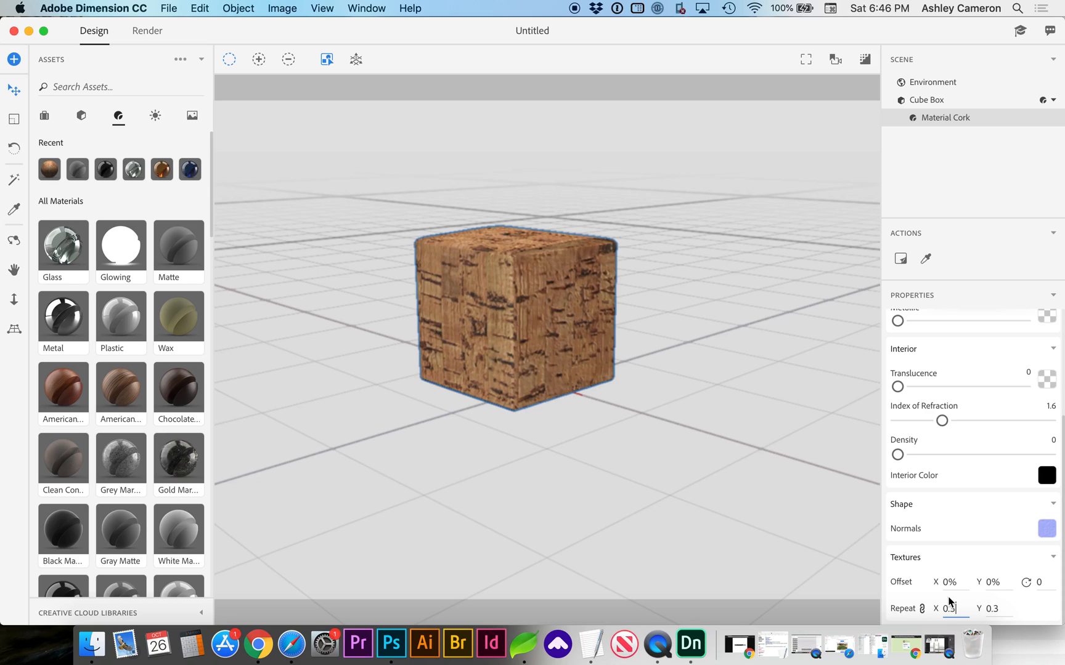
{"action": "key", "text": "BackSpace"}
{"action": "type", "text": "8"}
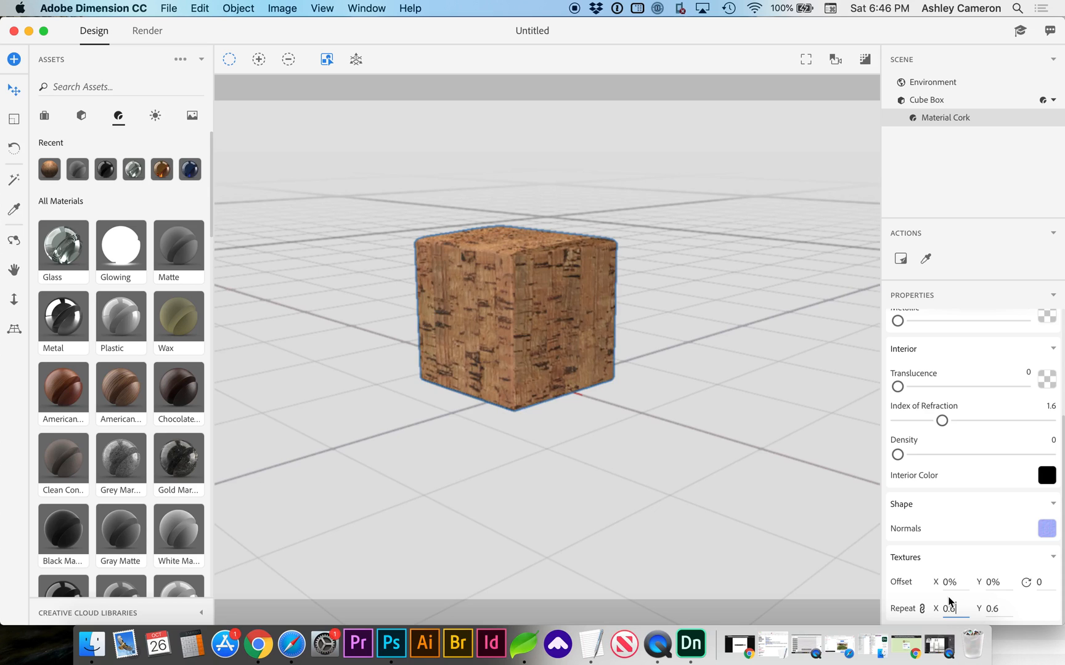
{"action": "key", "text": "BackSpace"}
{"action": "key", "text": "BackSpace"}
{"action": "key", "text": "BackSpace"}
{"action": "type", "text": "1.1"}
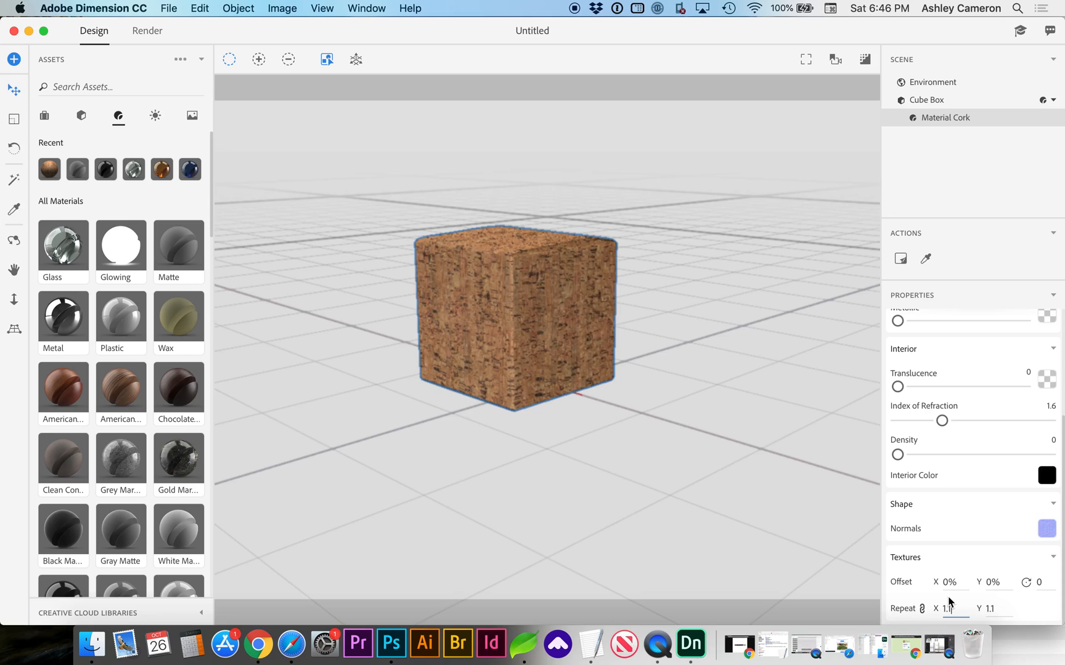